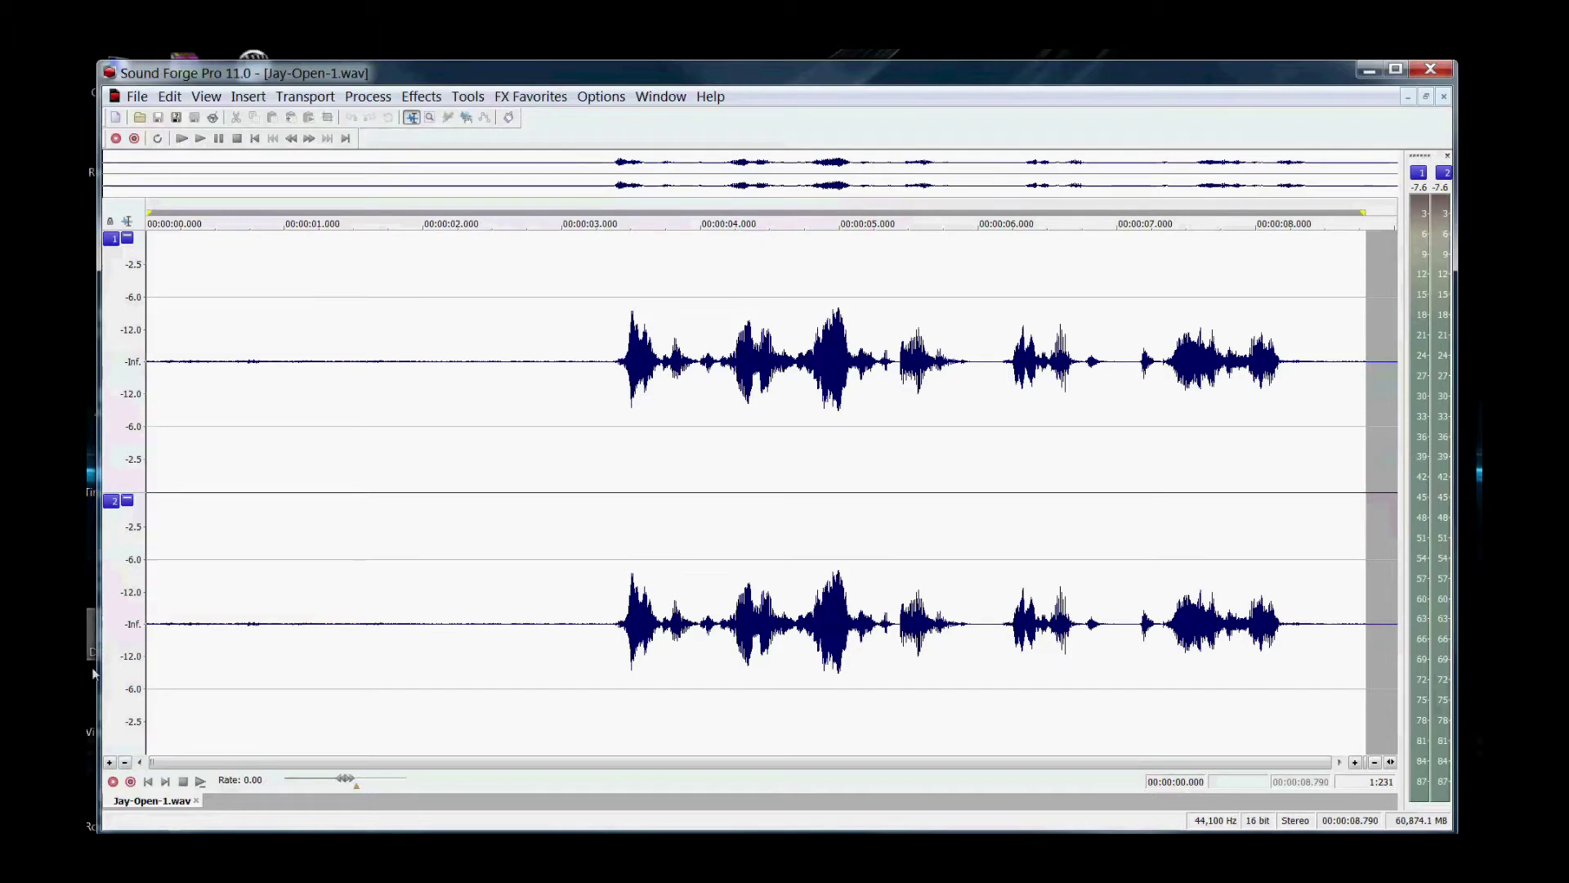
- Magnify the waveform's amplitude and play back the quiet stretch from about 1.35 to 3.27 seconds to hear the background noise
click(109, 762)
click(109, 762)
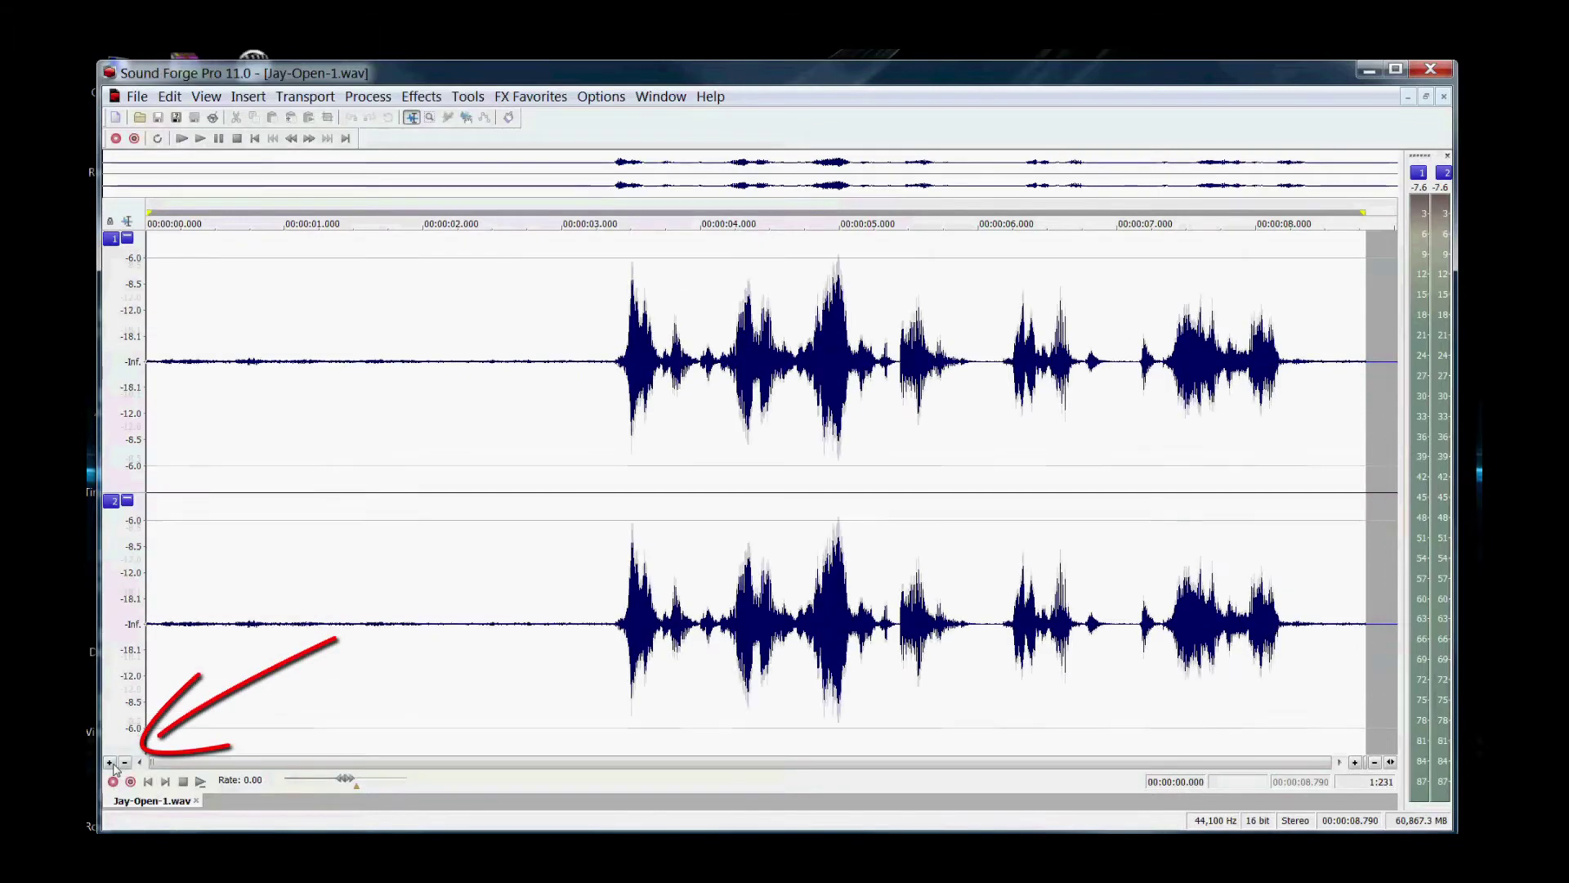
click(109, 762)
click(109, 762)
click(108, 762)
drag(333, 483, 599, 483)
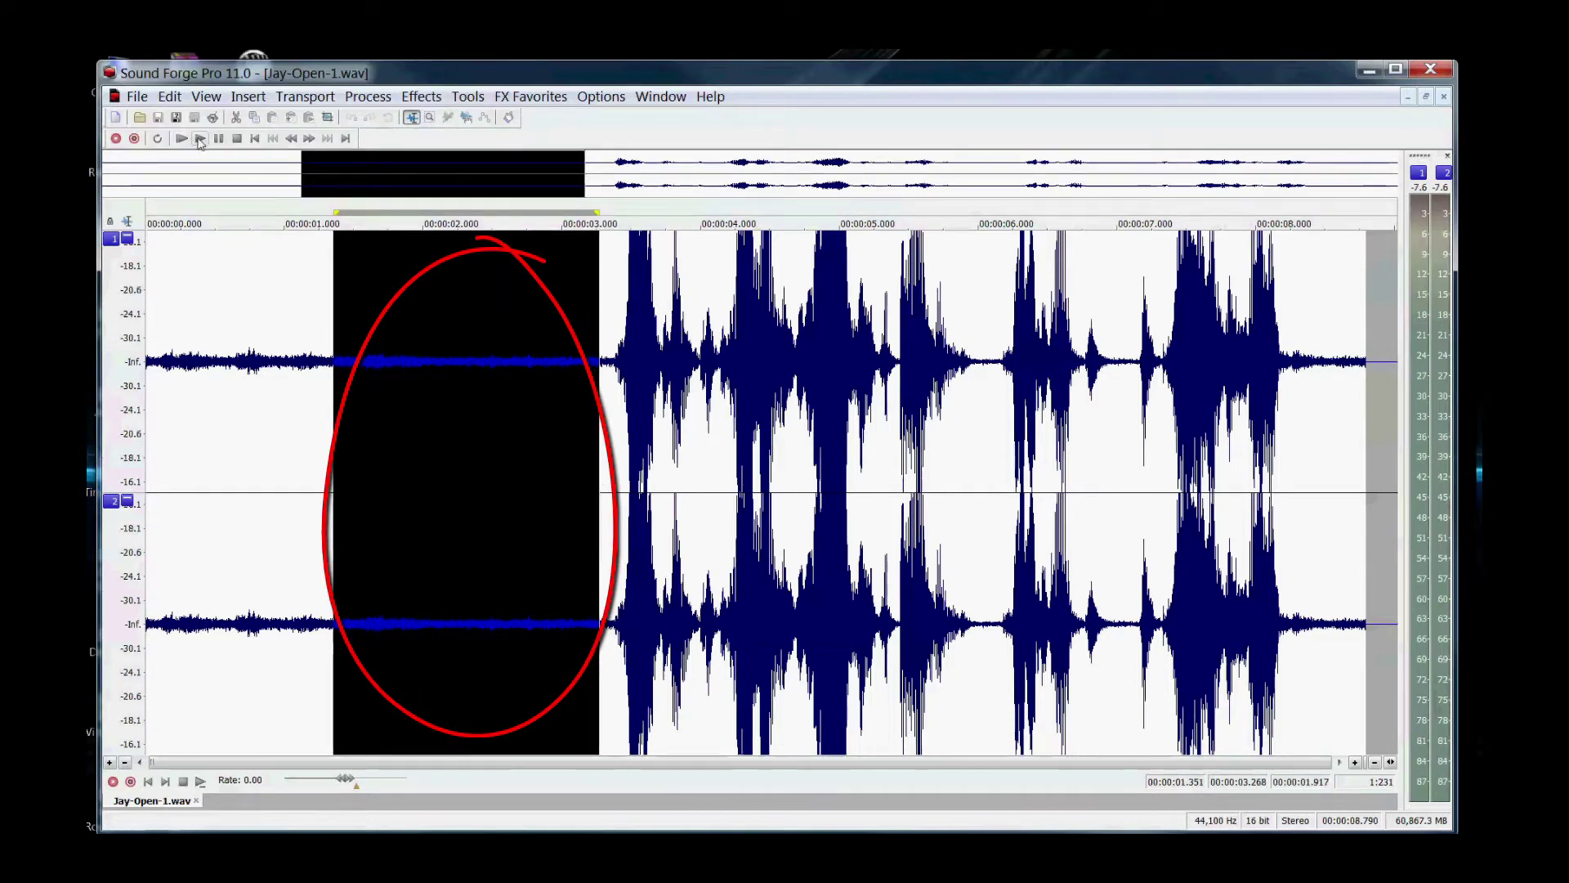
click(200, 140)
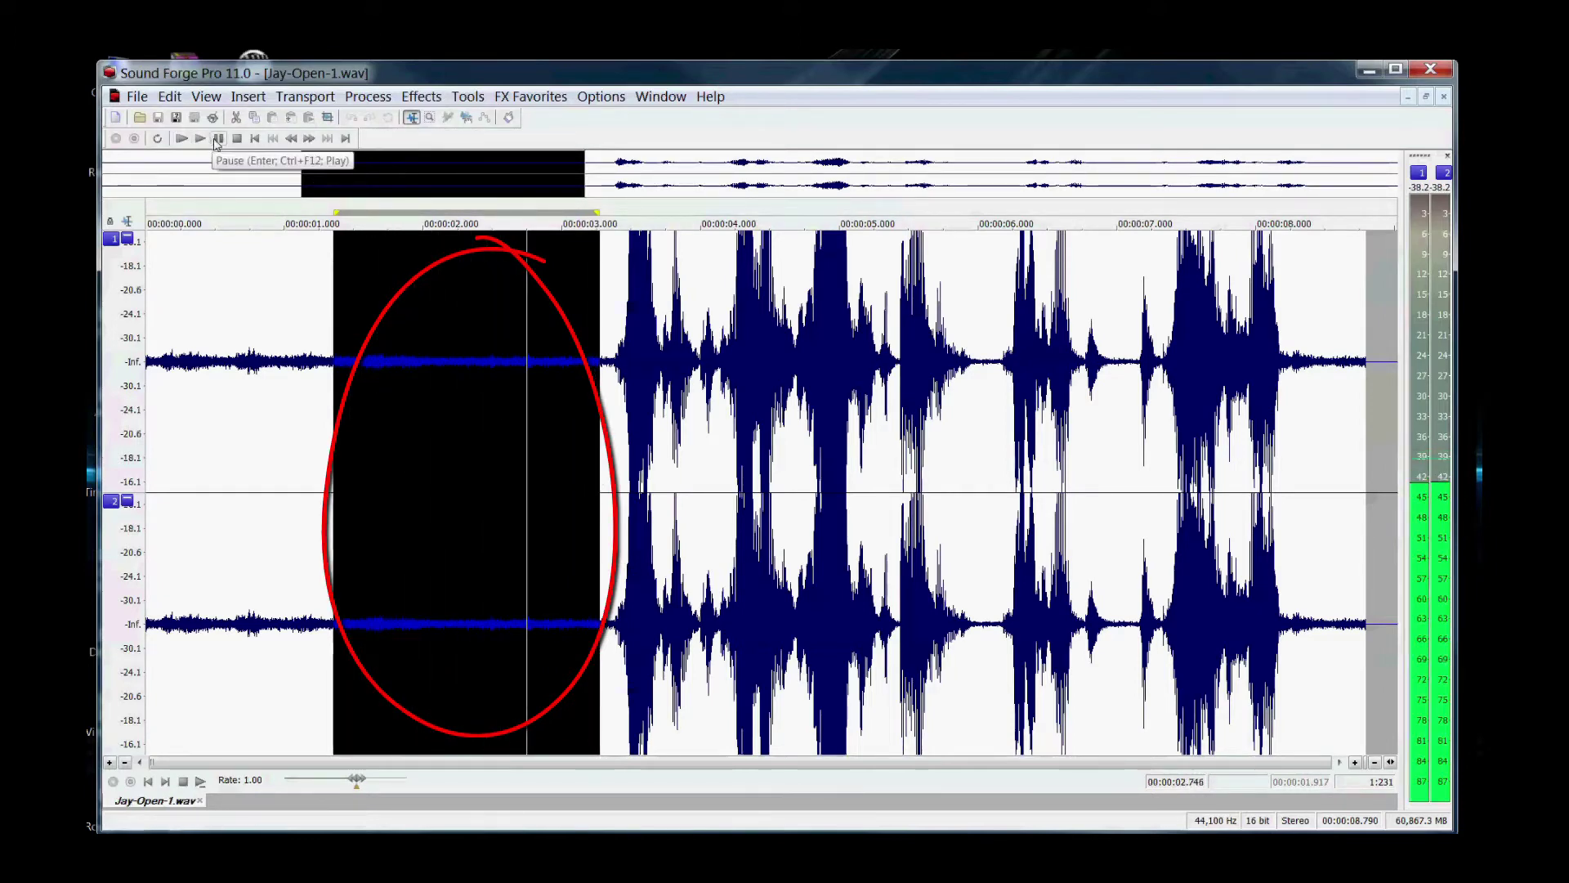
click(218, 139)
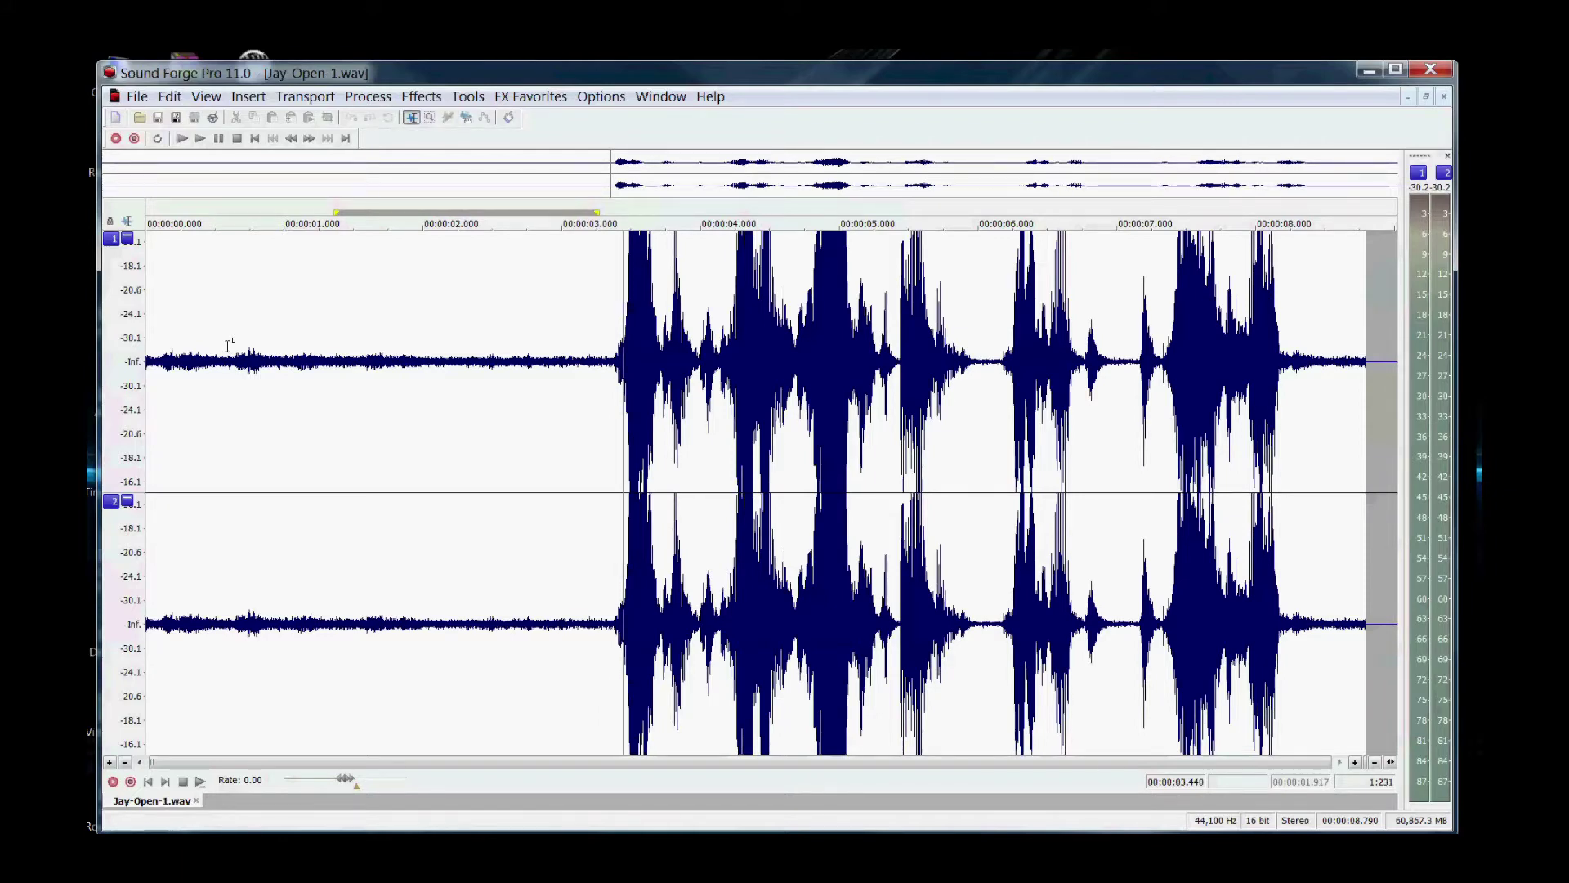
- Open the recording for editing in SpectraLayers Pro
click(463, 99)
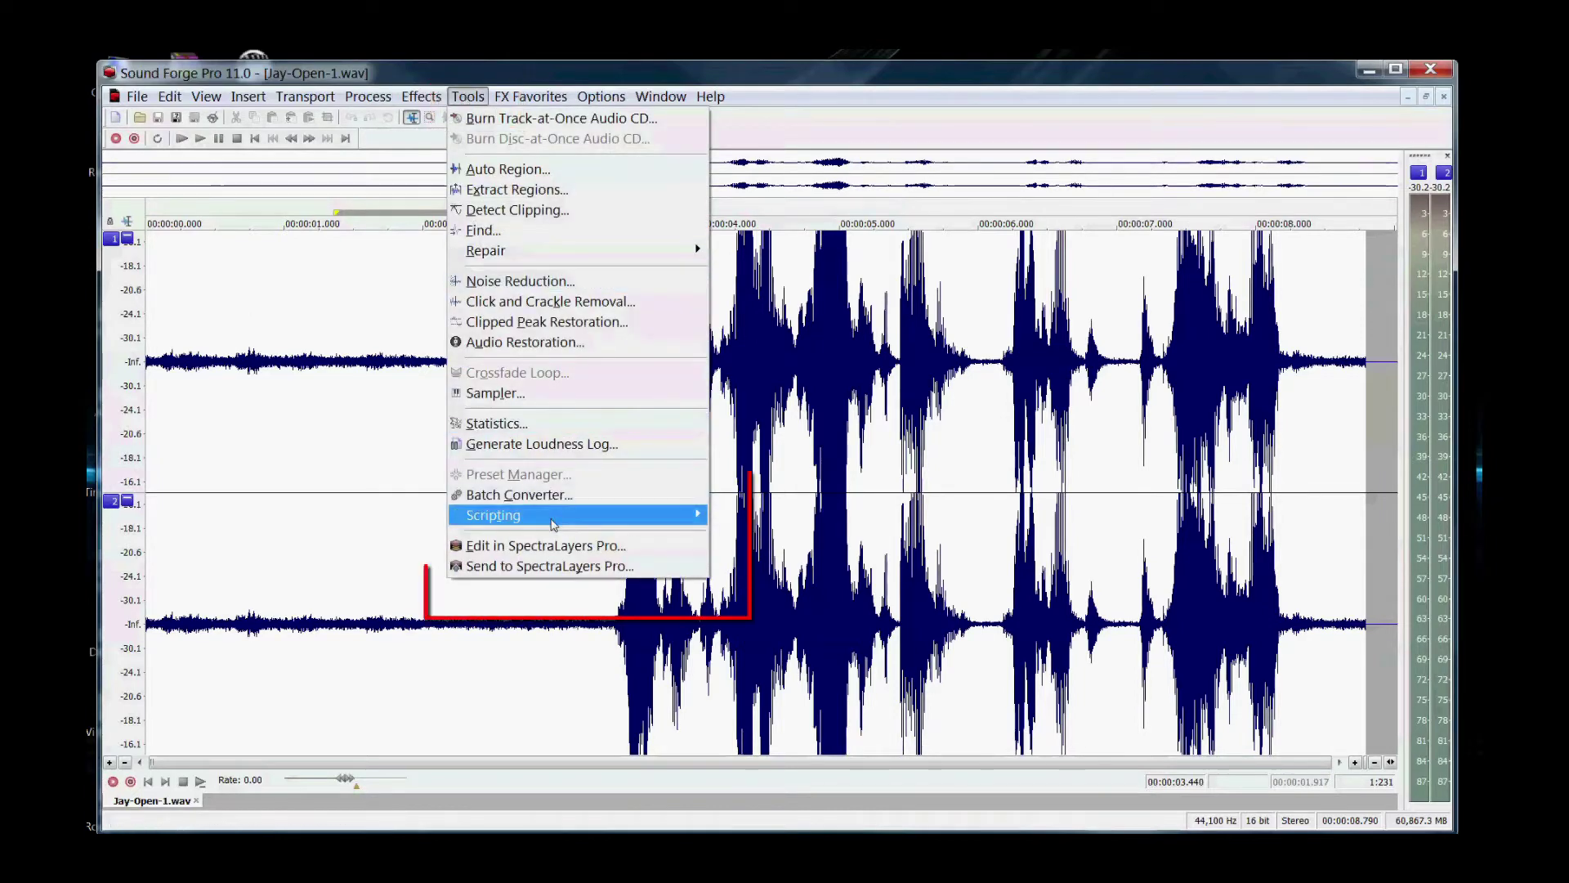
click(586, 546)
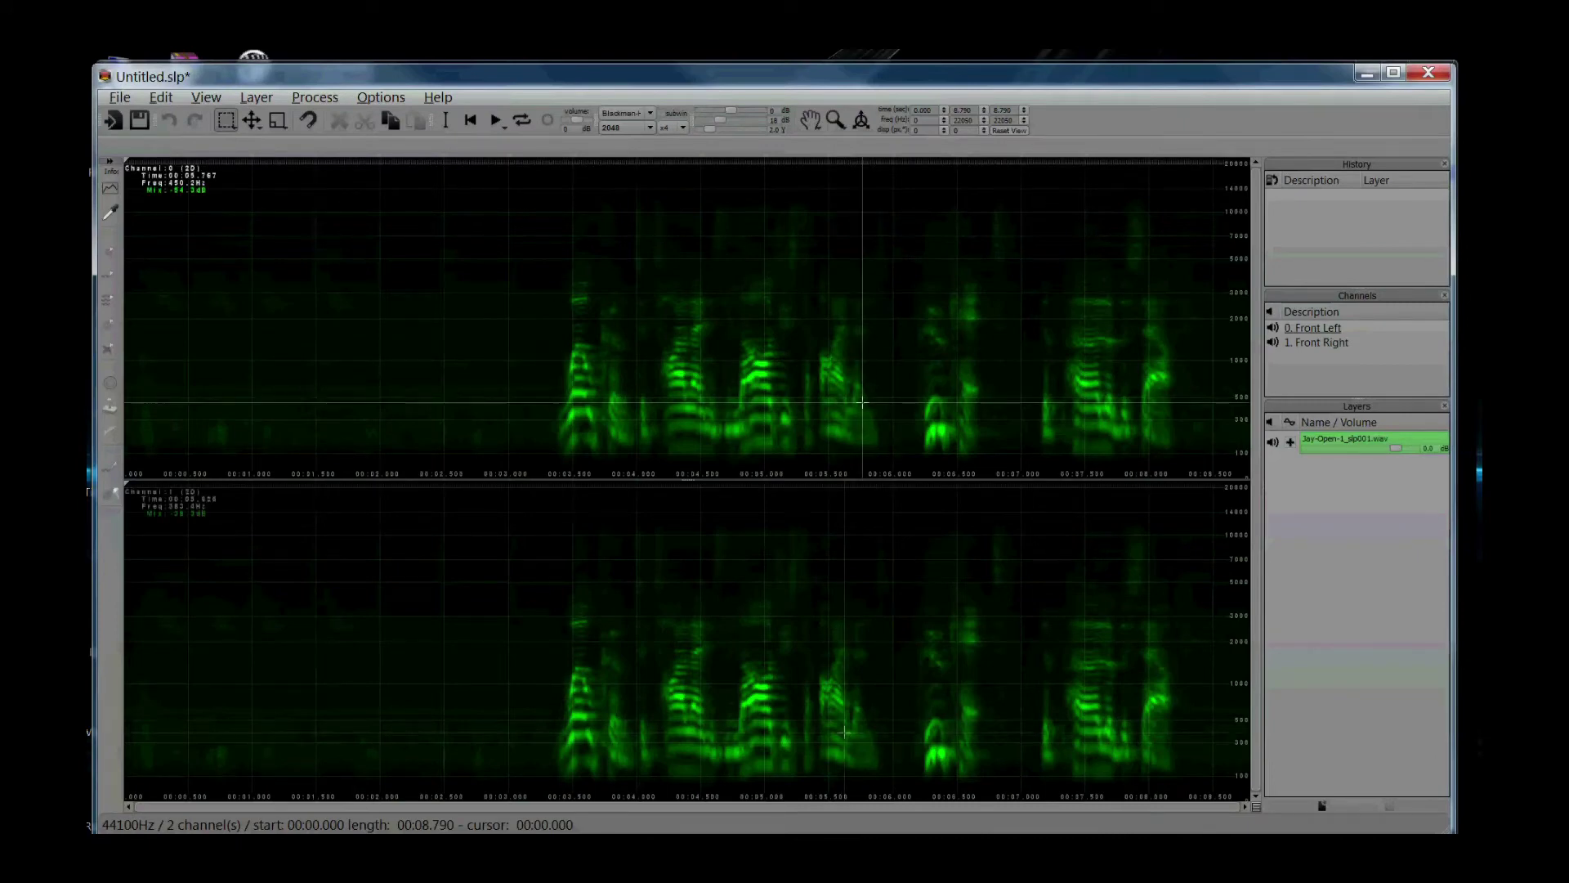
- Tilt the spectrogram into a 3D view and raise the display gamma to bring out the low-level noise
click(861, 121)
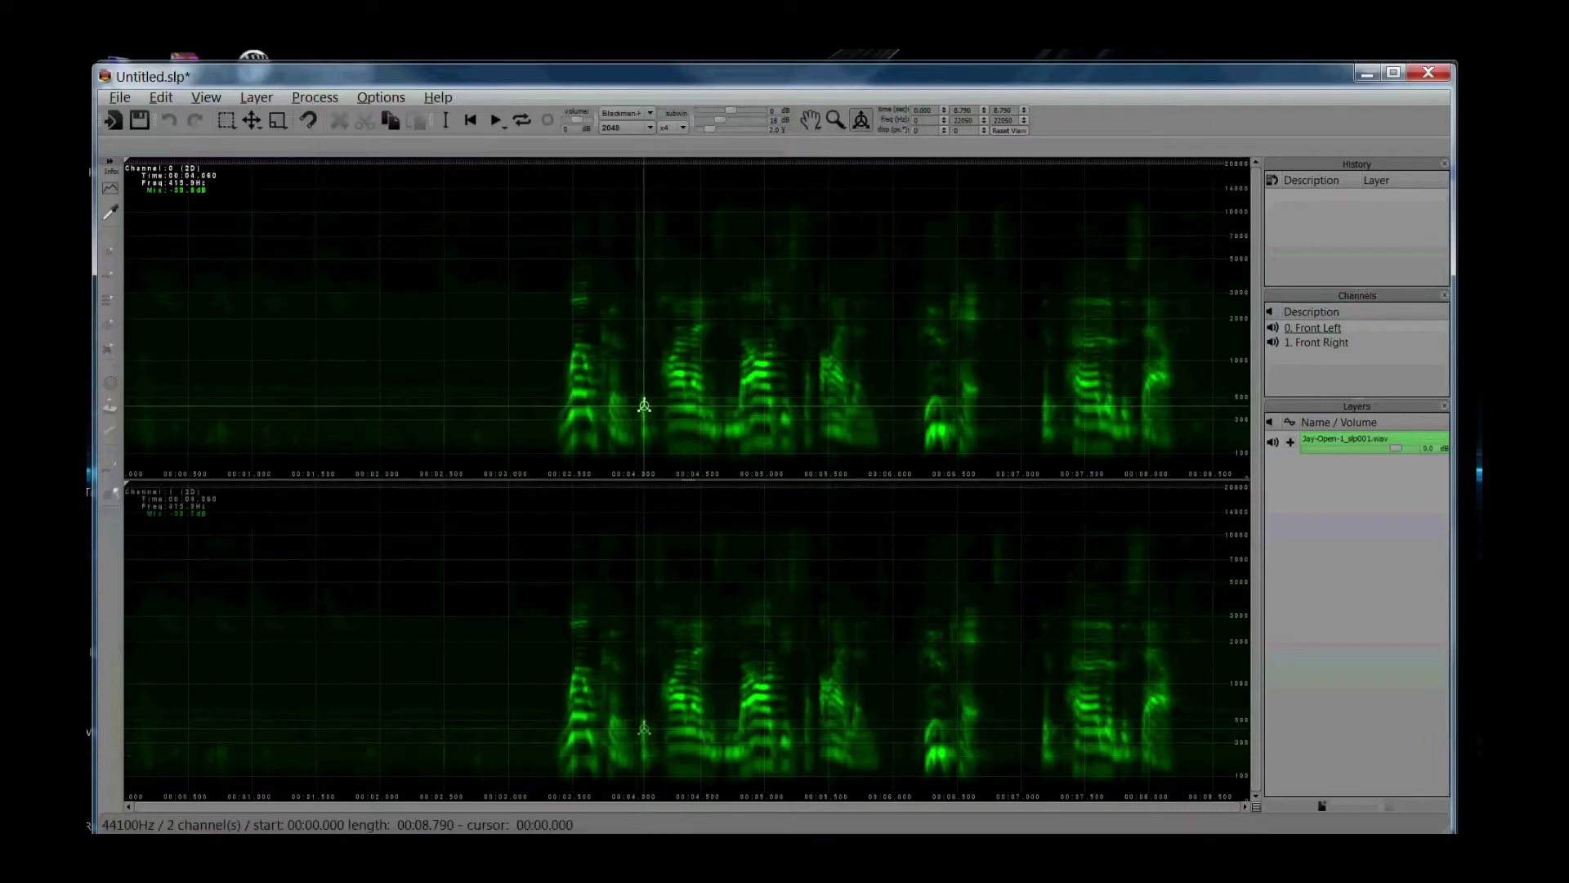
mouse_move(644, 405)
mouse_down()
mouse_move(690, 395)
mouse_move(601, 353)
mouse_move(694, 350)
mouse_up()
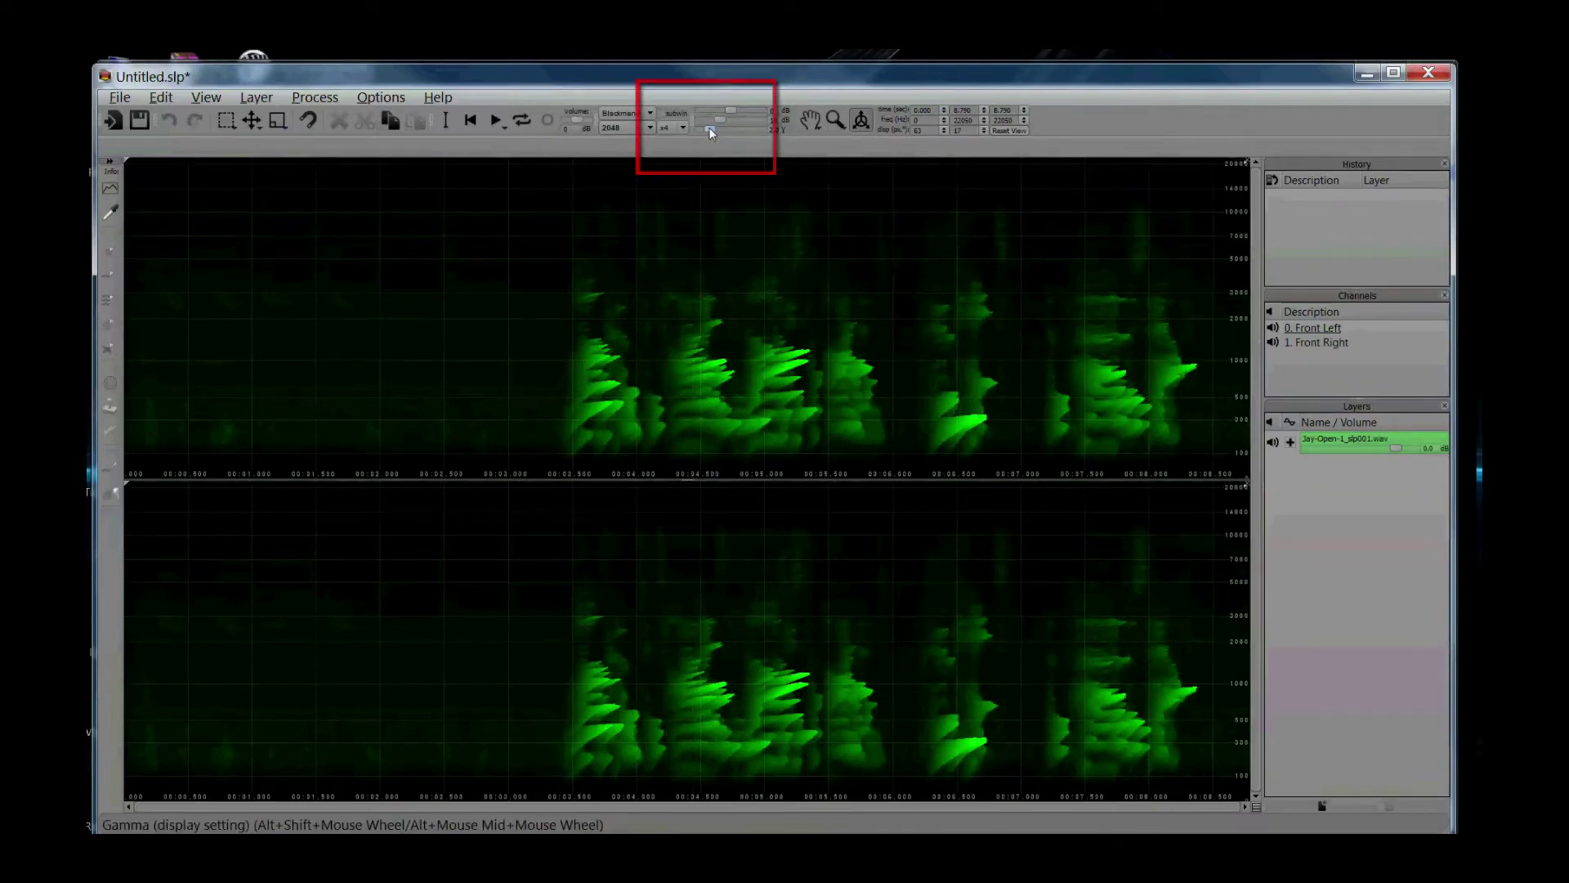
drag(708, 127, 714, 129)
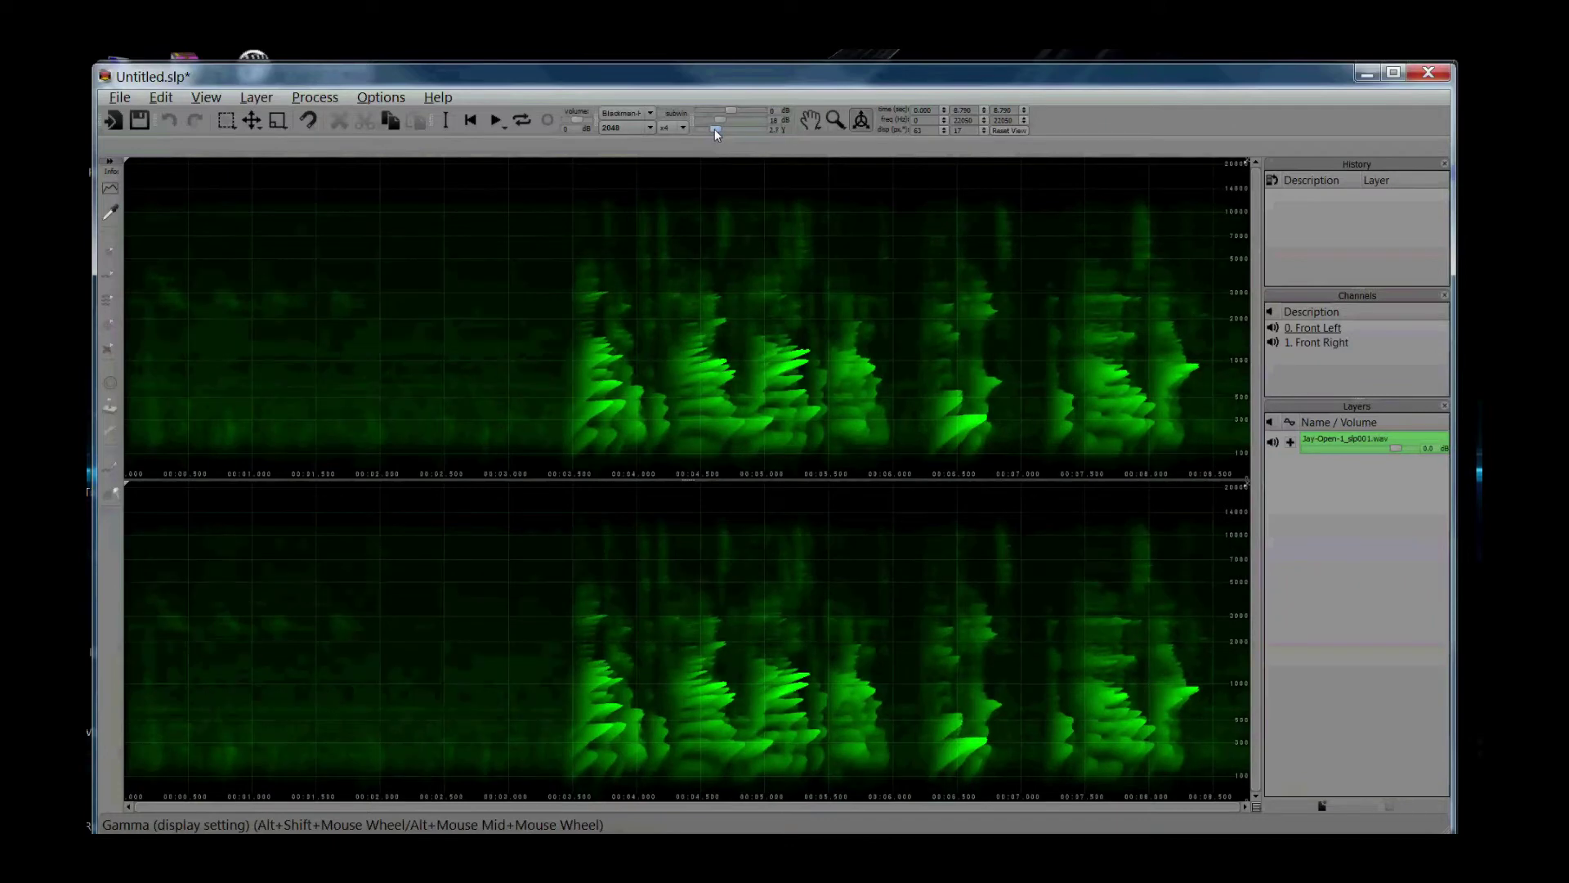
- Select the noise-only area between about 2.05 and 3.2 seconds, play it back and clear the selection
click(225, 122)
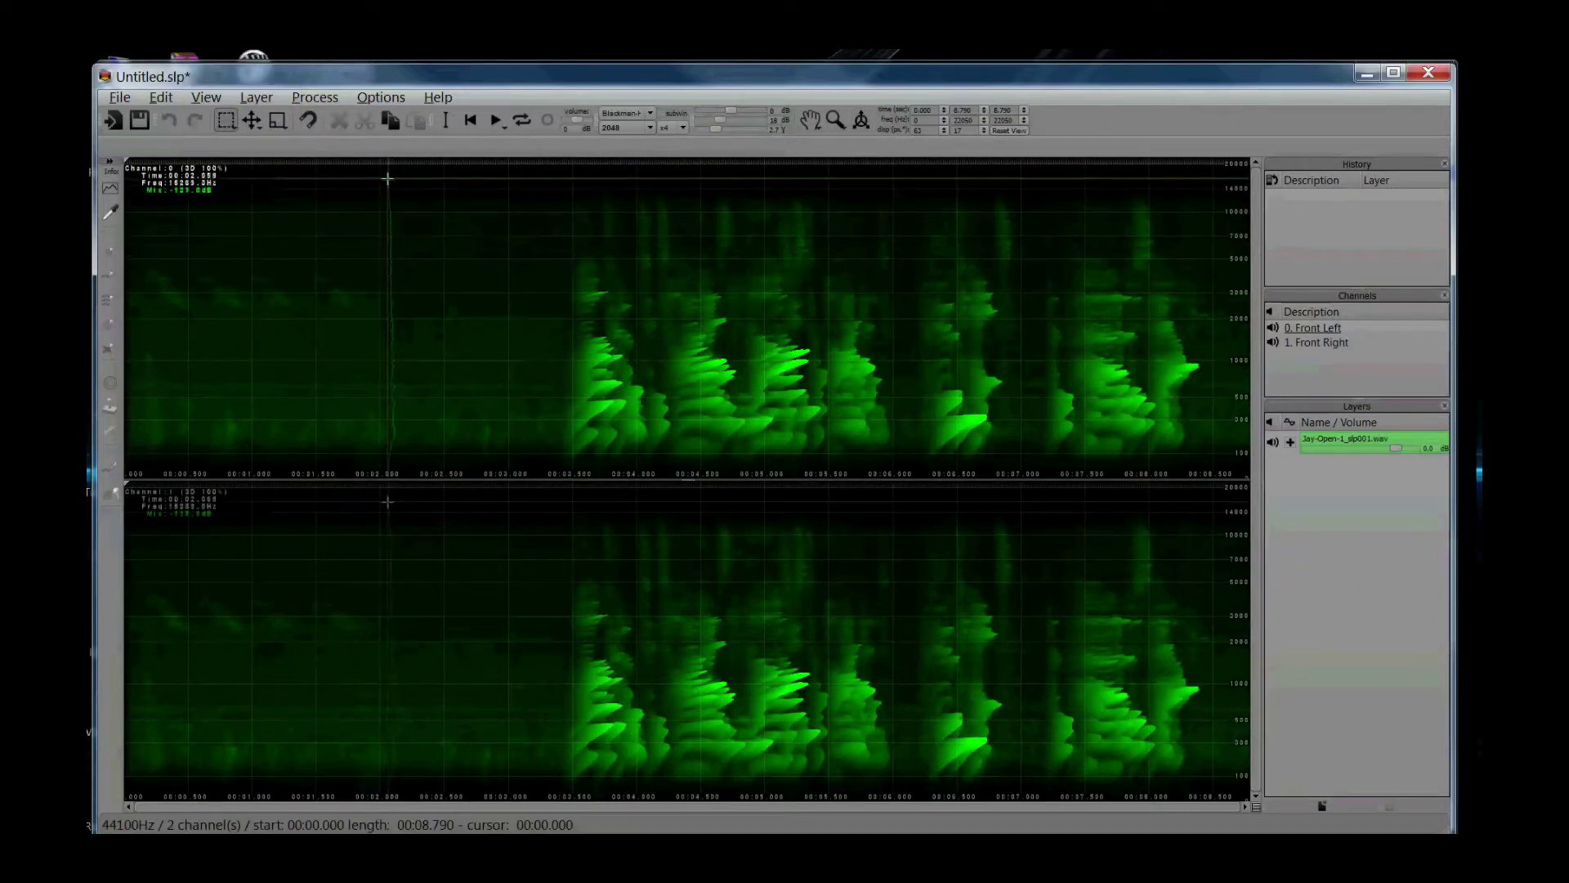
drag(385, 178, 538, 472)
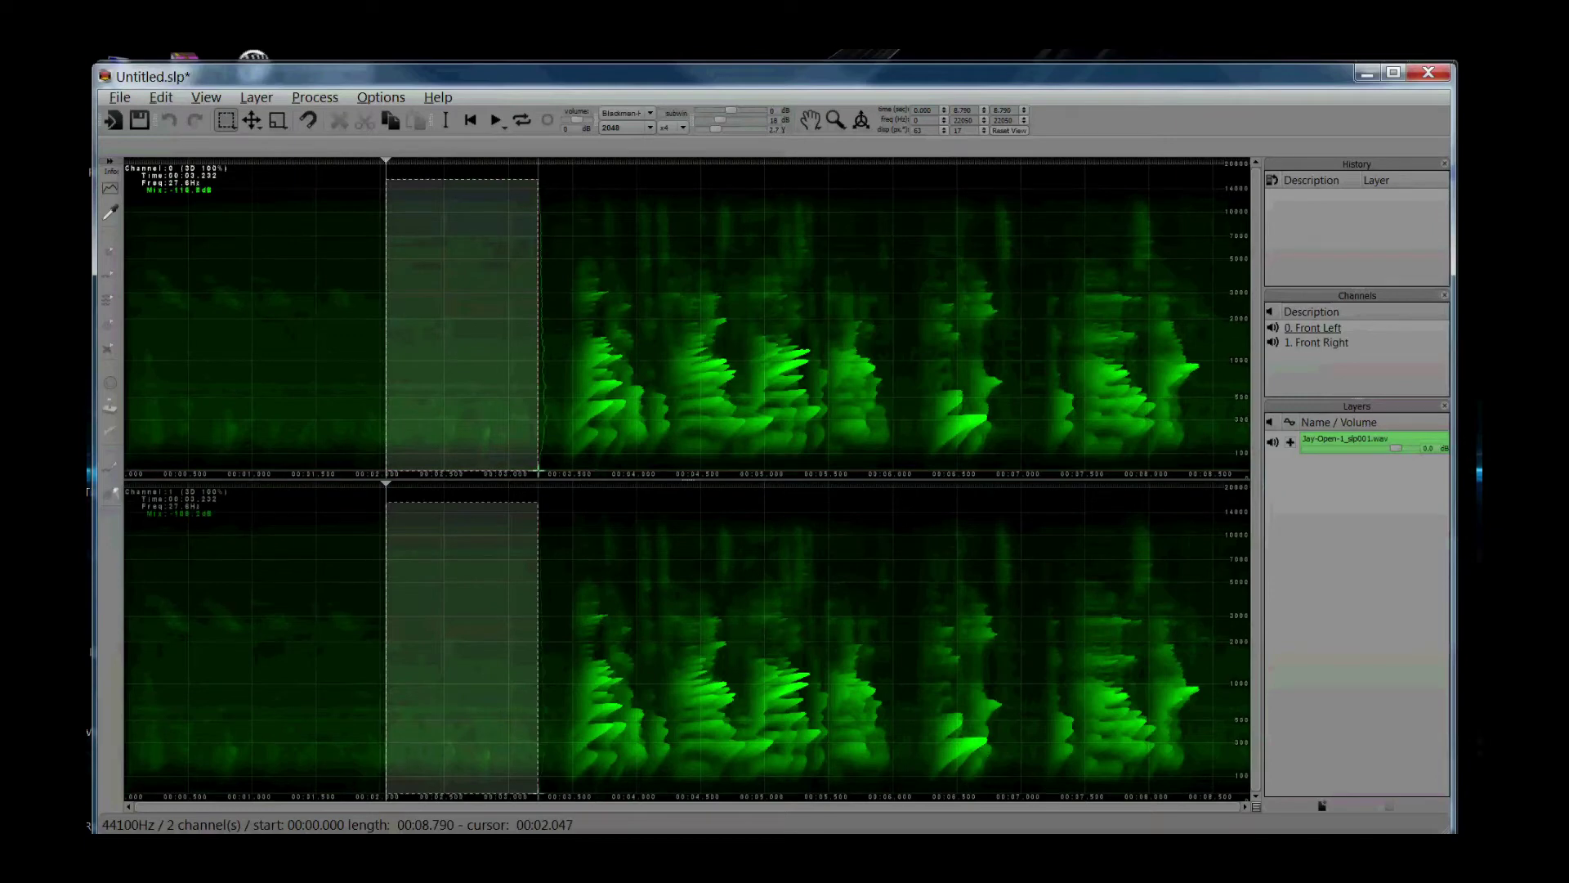
click(496, 121)
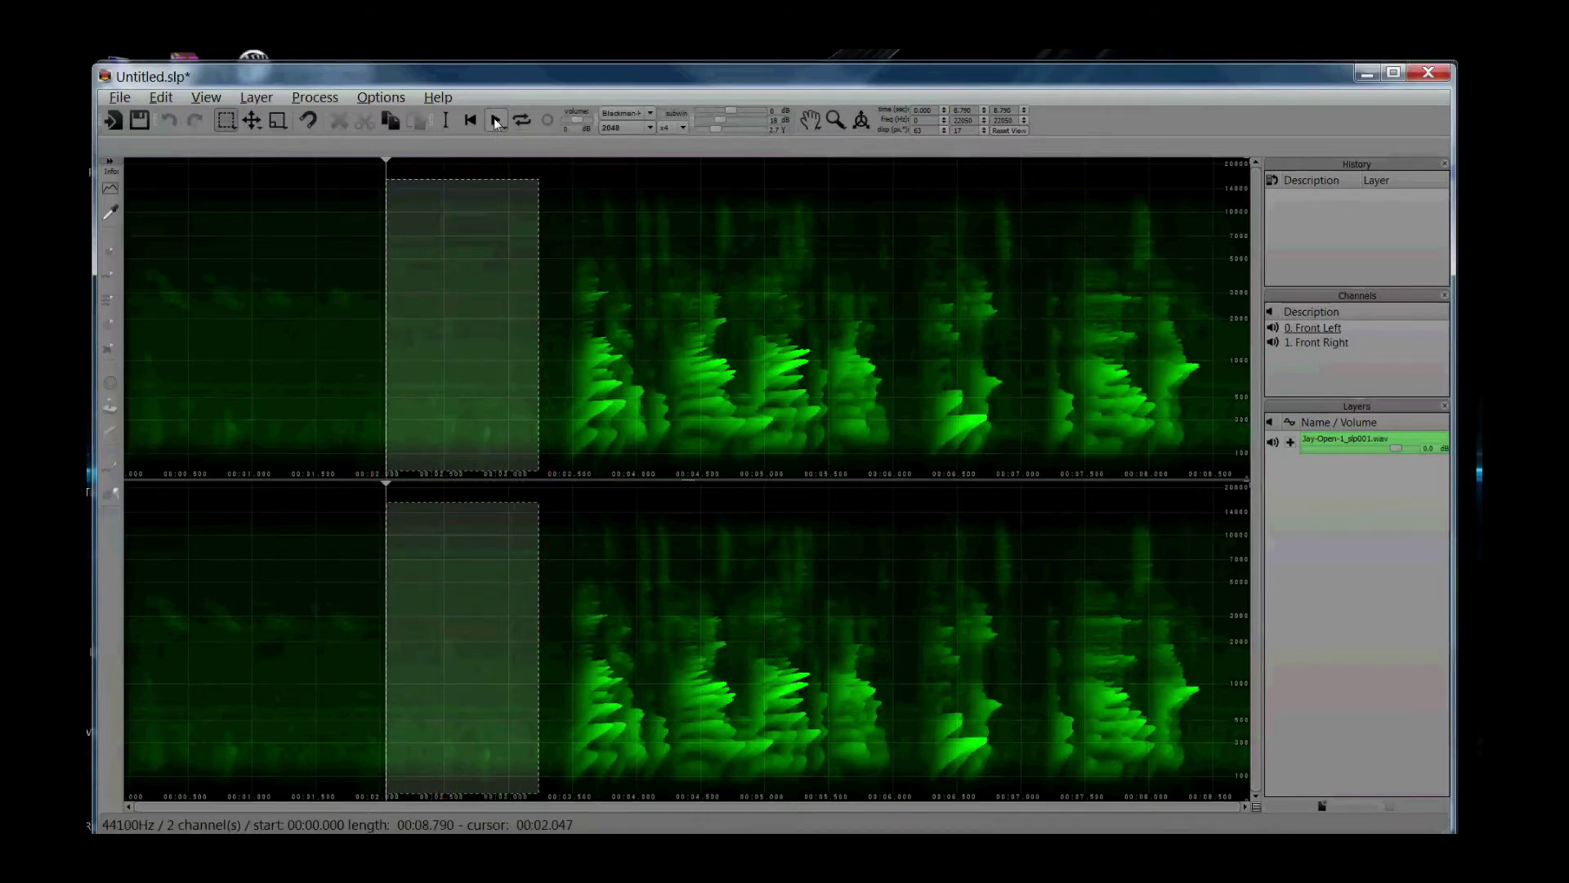
click(385, 350)
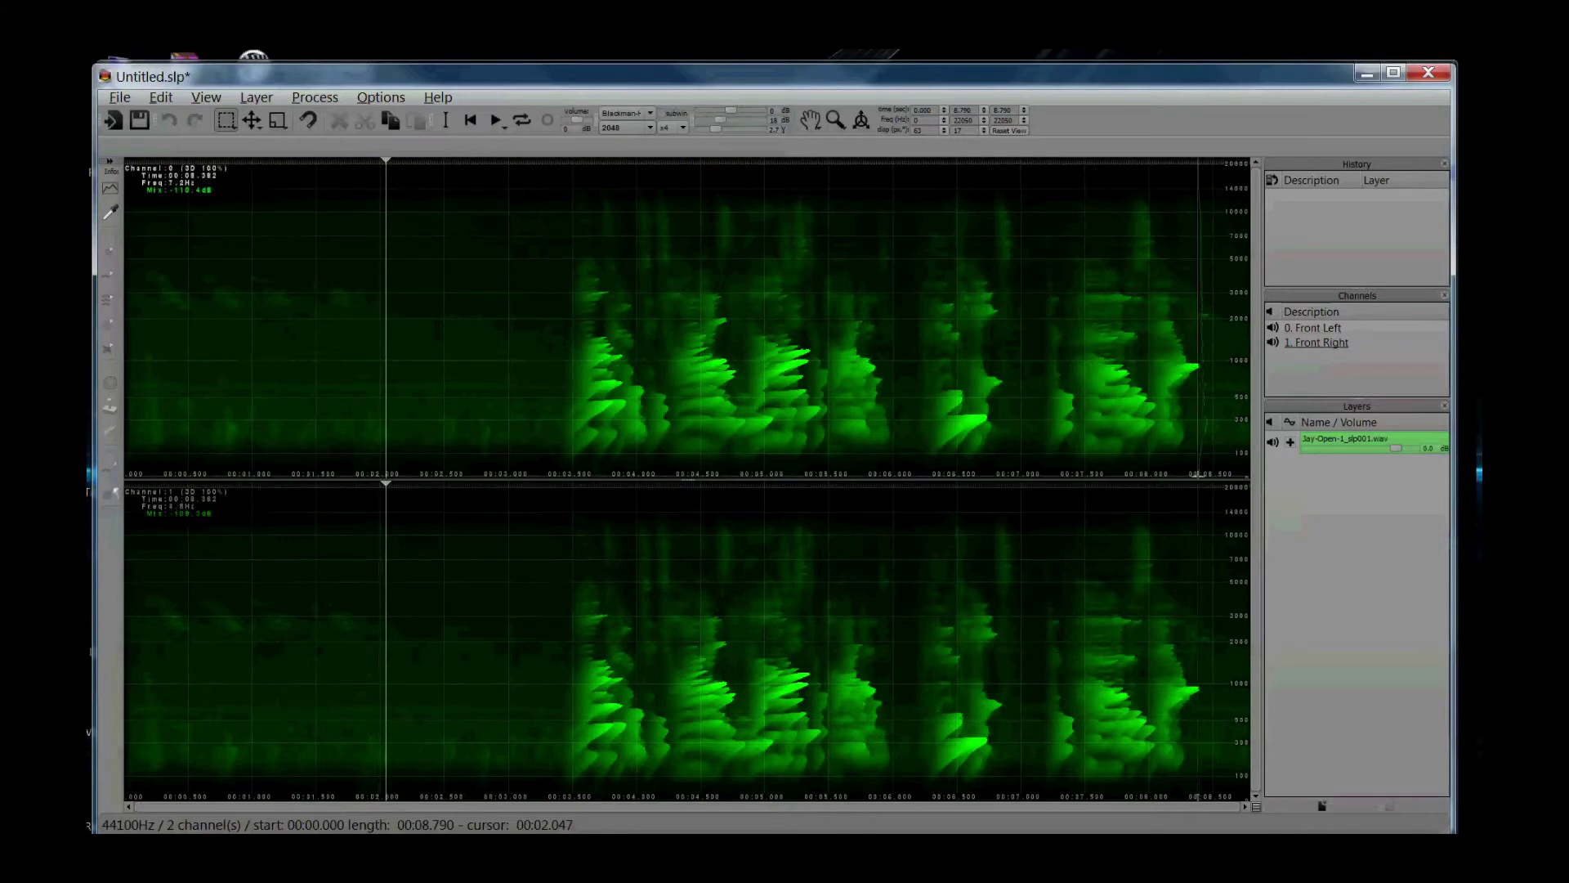
- Duplicate the Jay-Open-1_slp001.wav layer and mute the original layer
right_click(1331, 442)
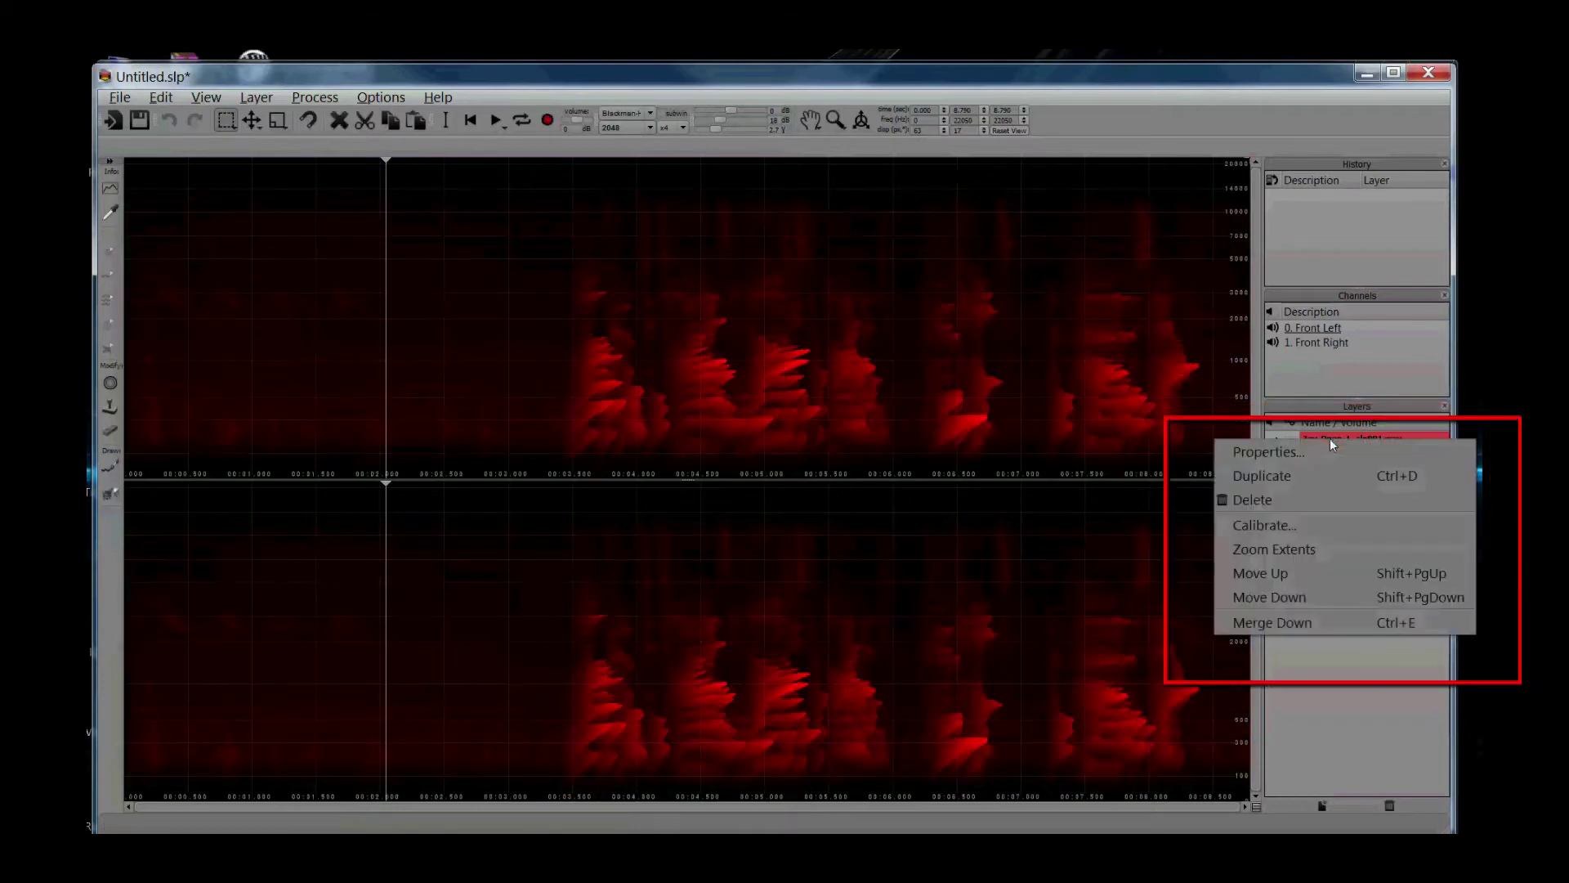
click(1326, 486)
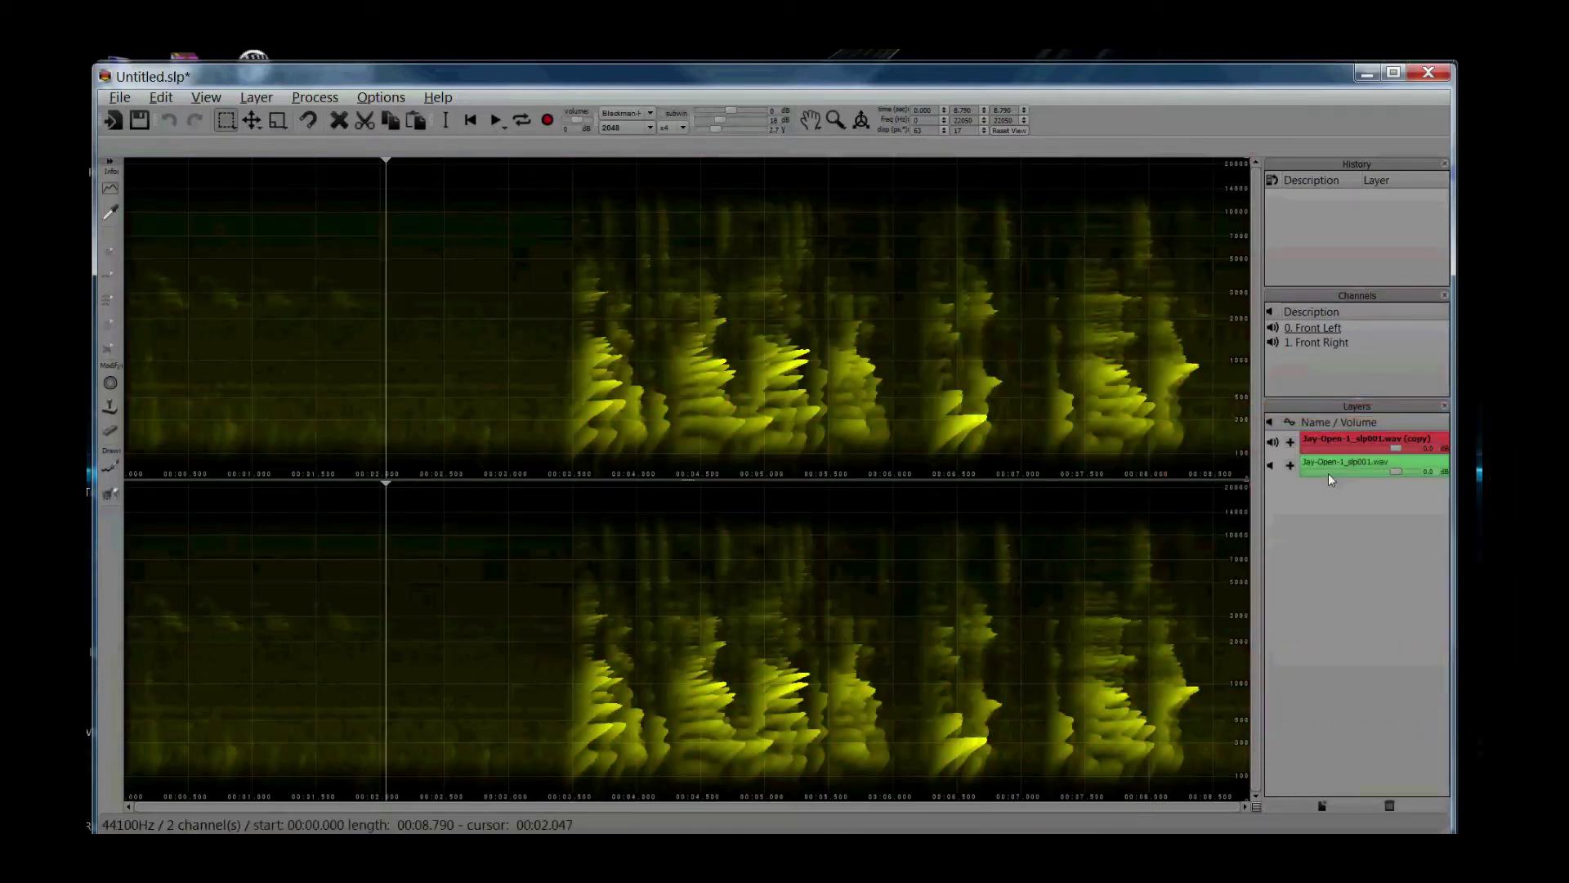
click(1272, 464)
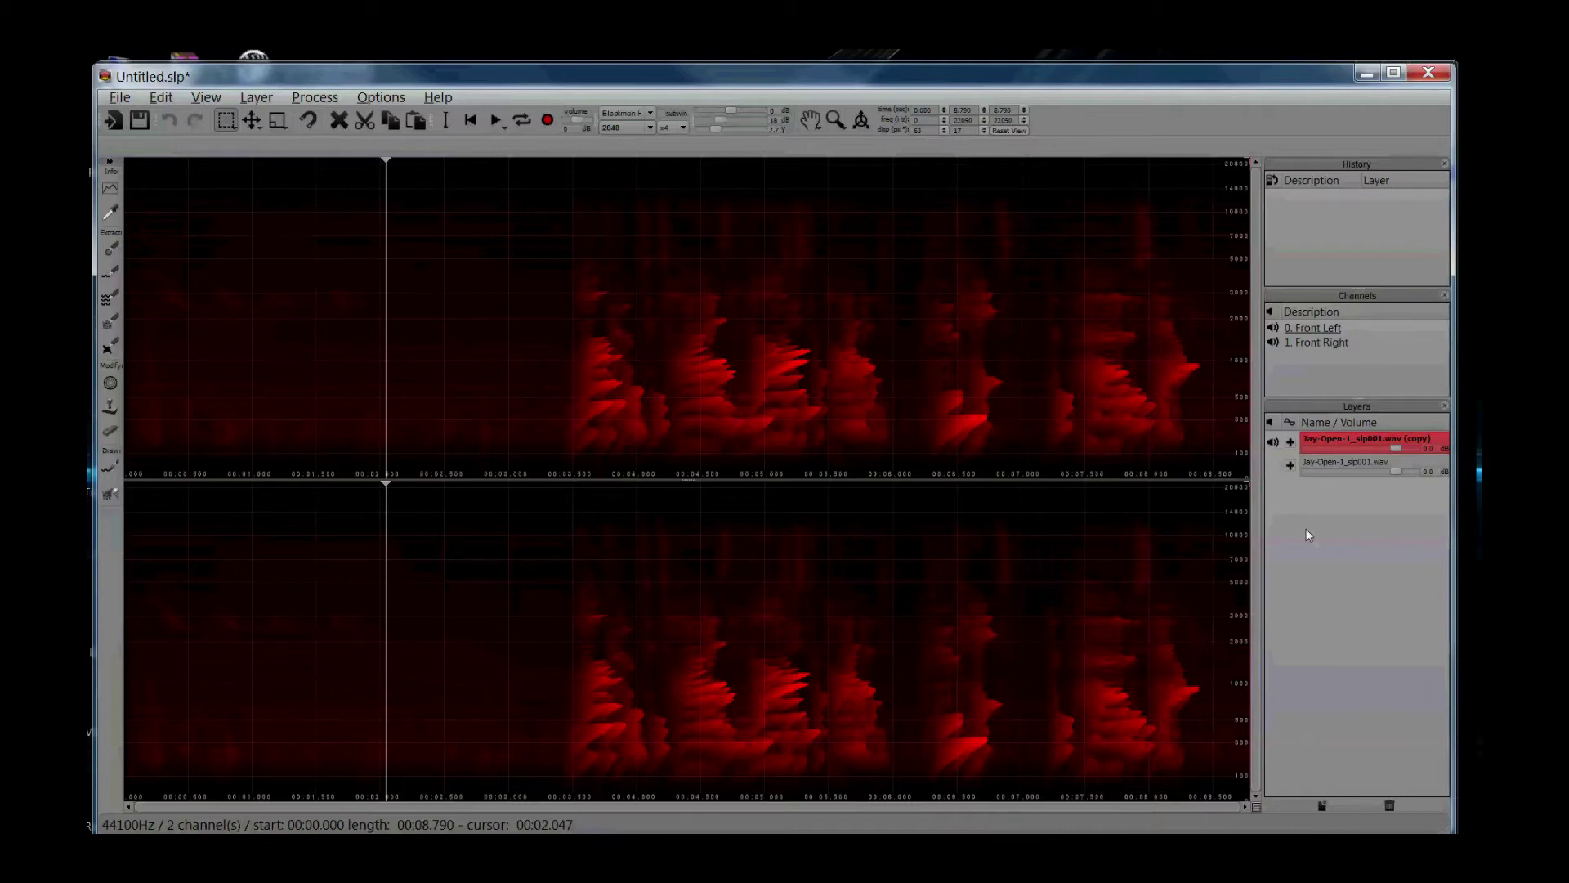
- Create a new empty layer and name it Hiss
right_click(1326, 506)
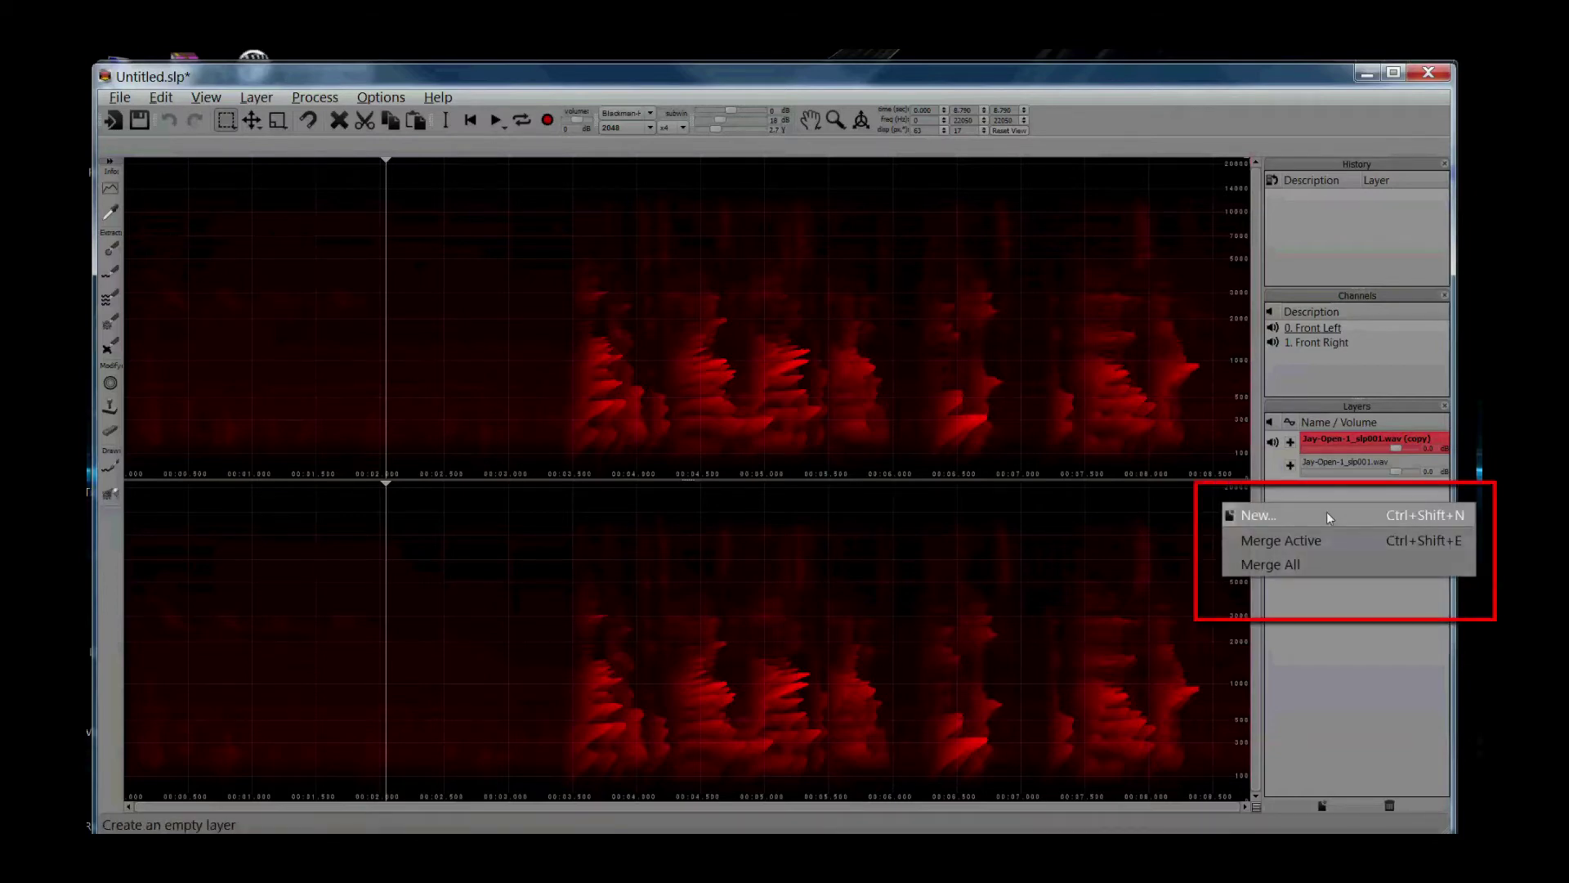
click(1327, 512)
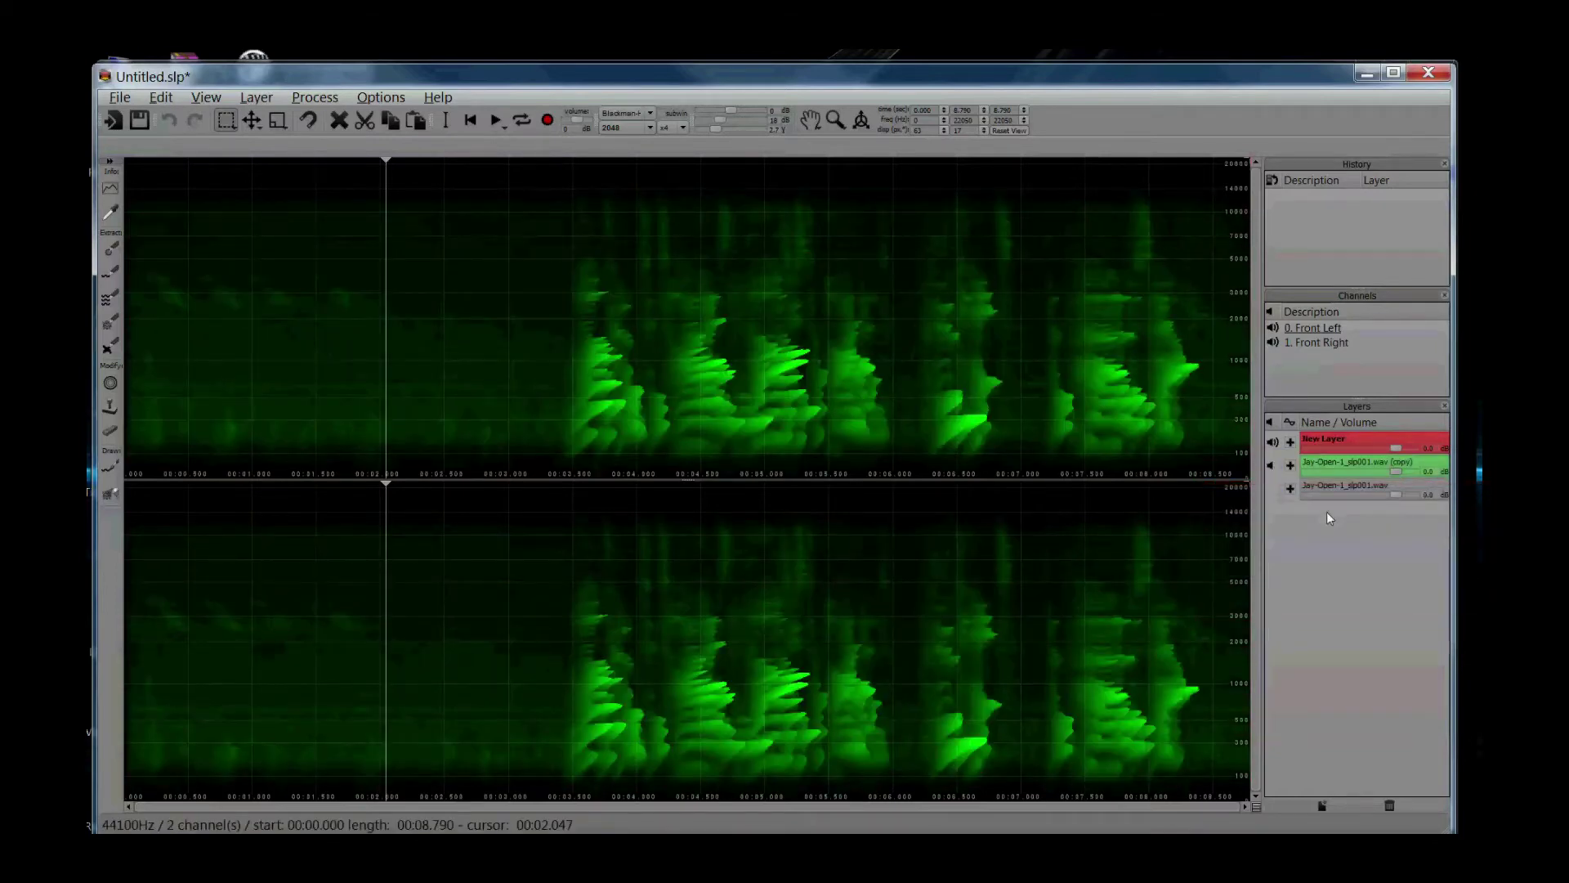
double_click(1328, 442)
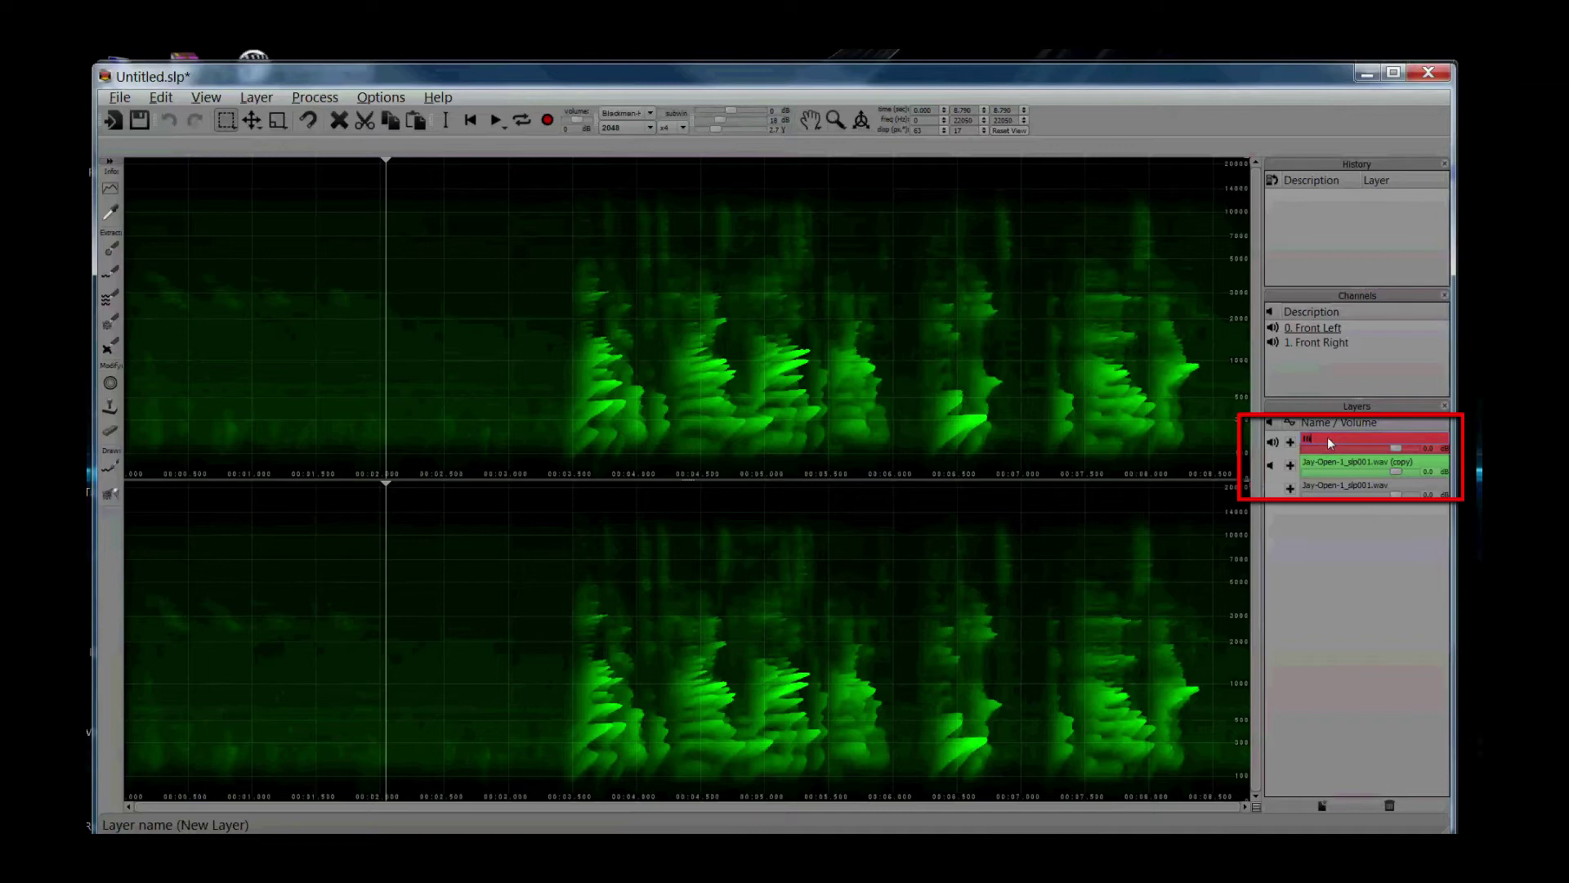
key(Return)
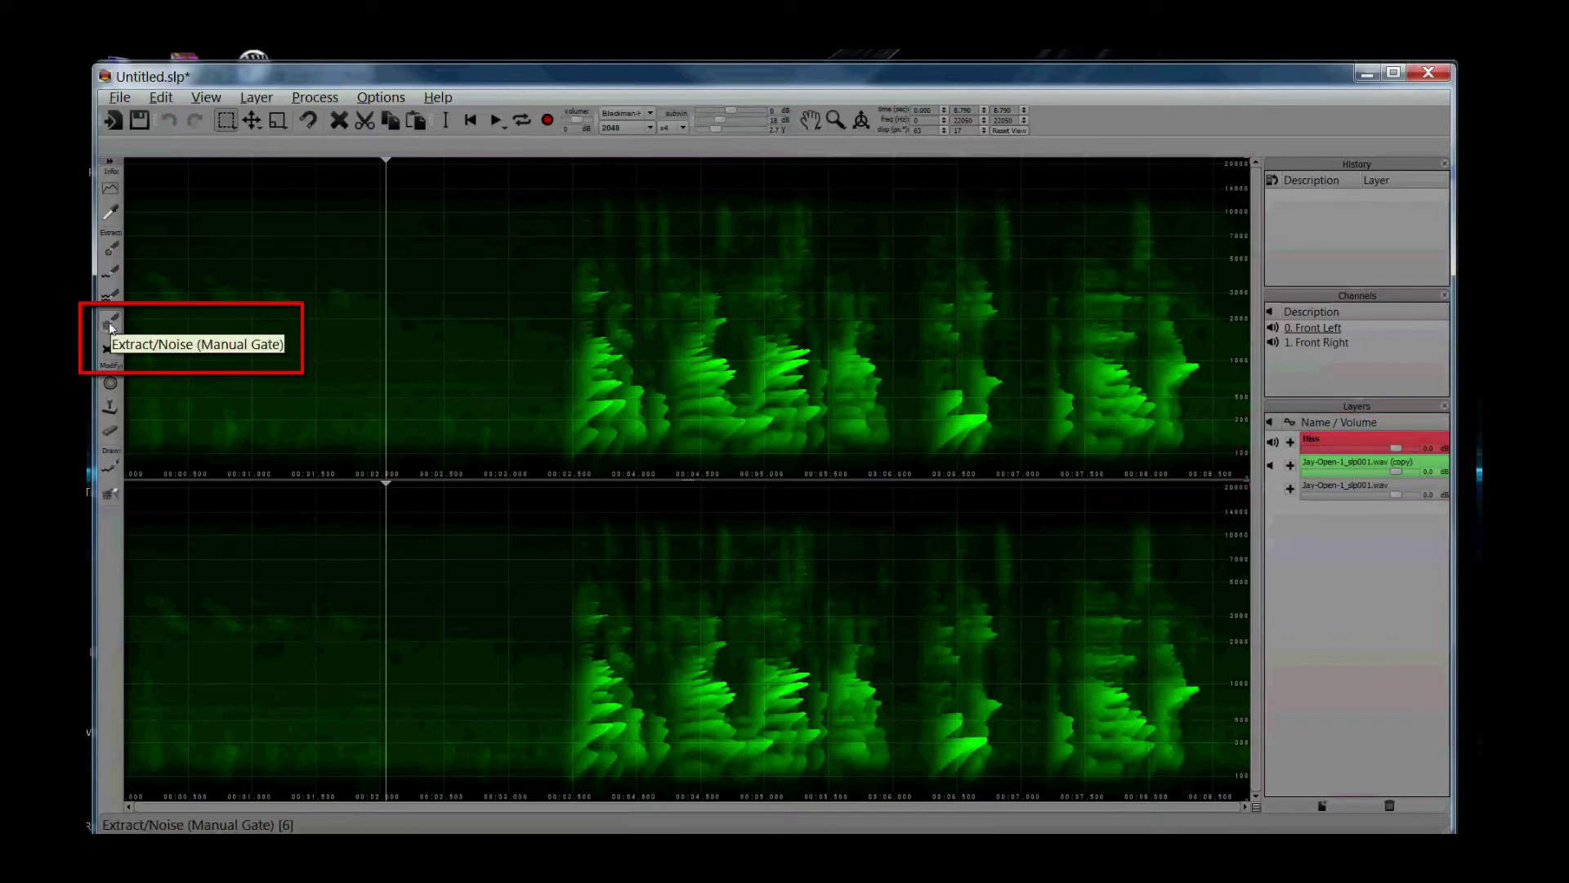
- Register the noise in the quiet area just after 2 seconds using the Extract/Noise (Manual Gate) tool
click(110, 325)
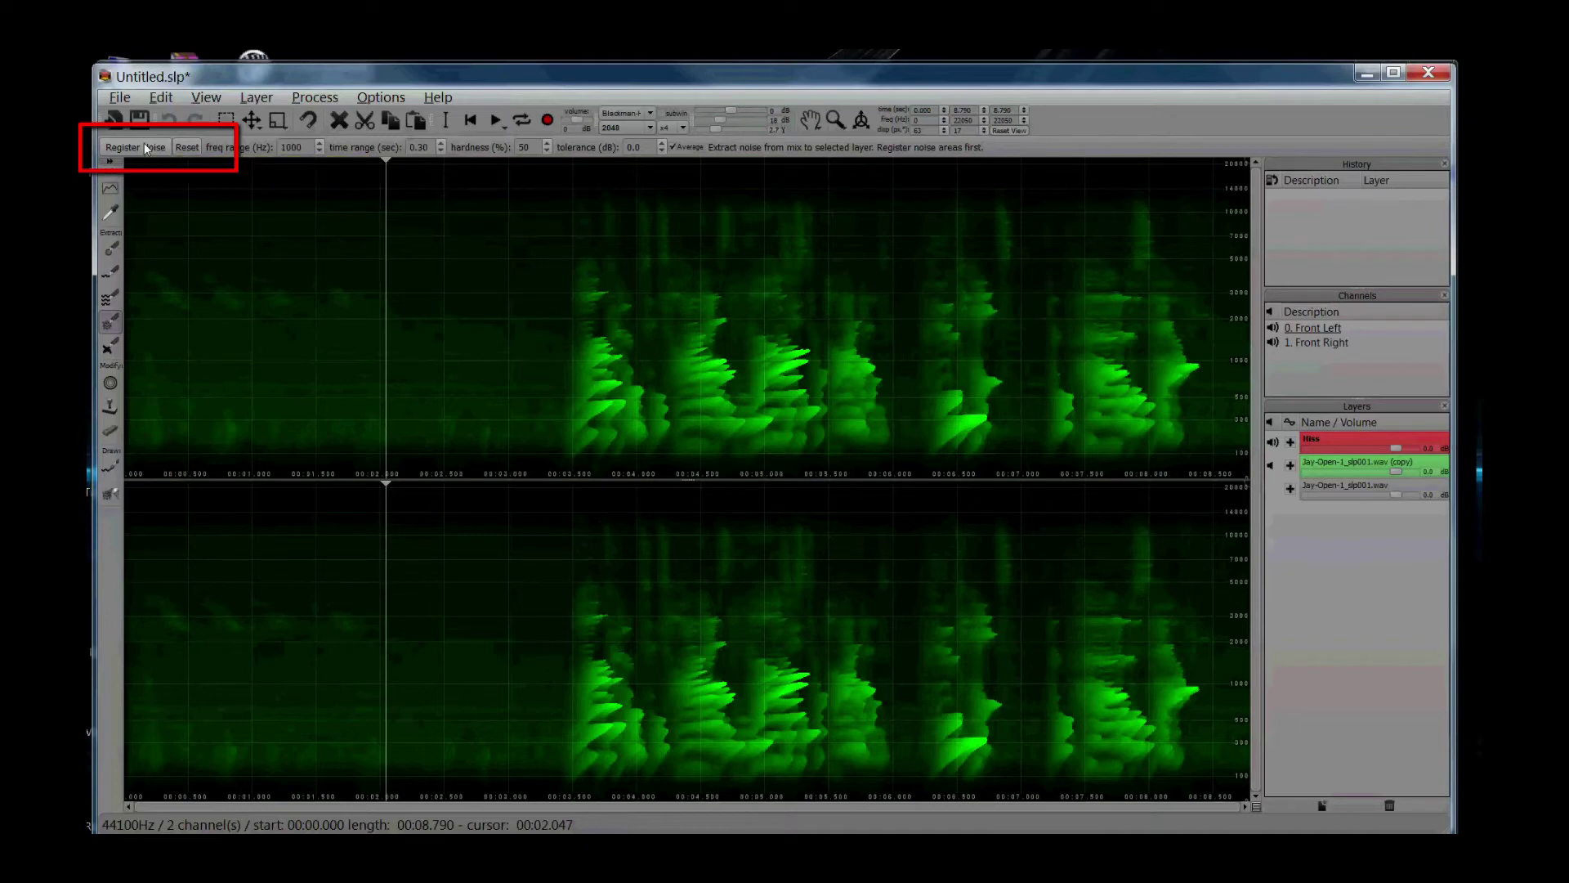
click(146, 148)
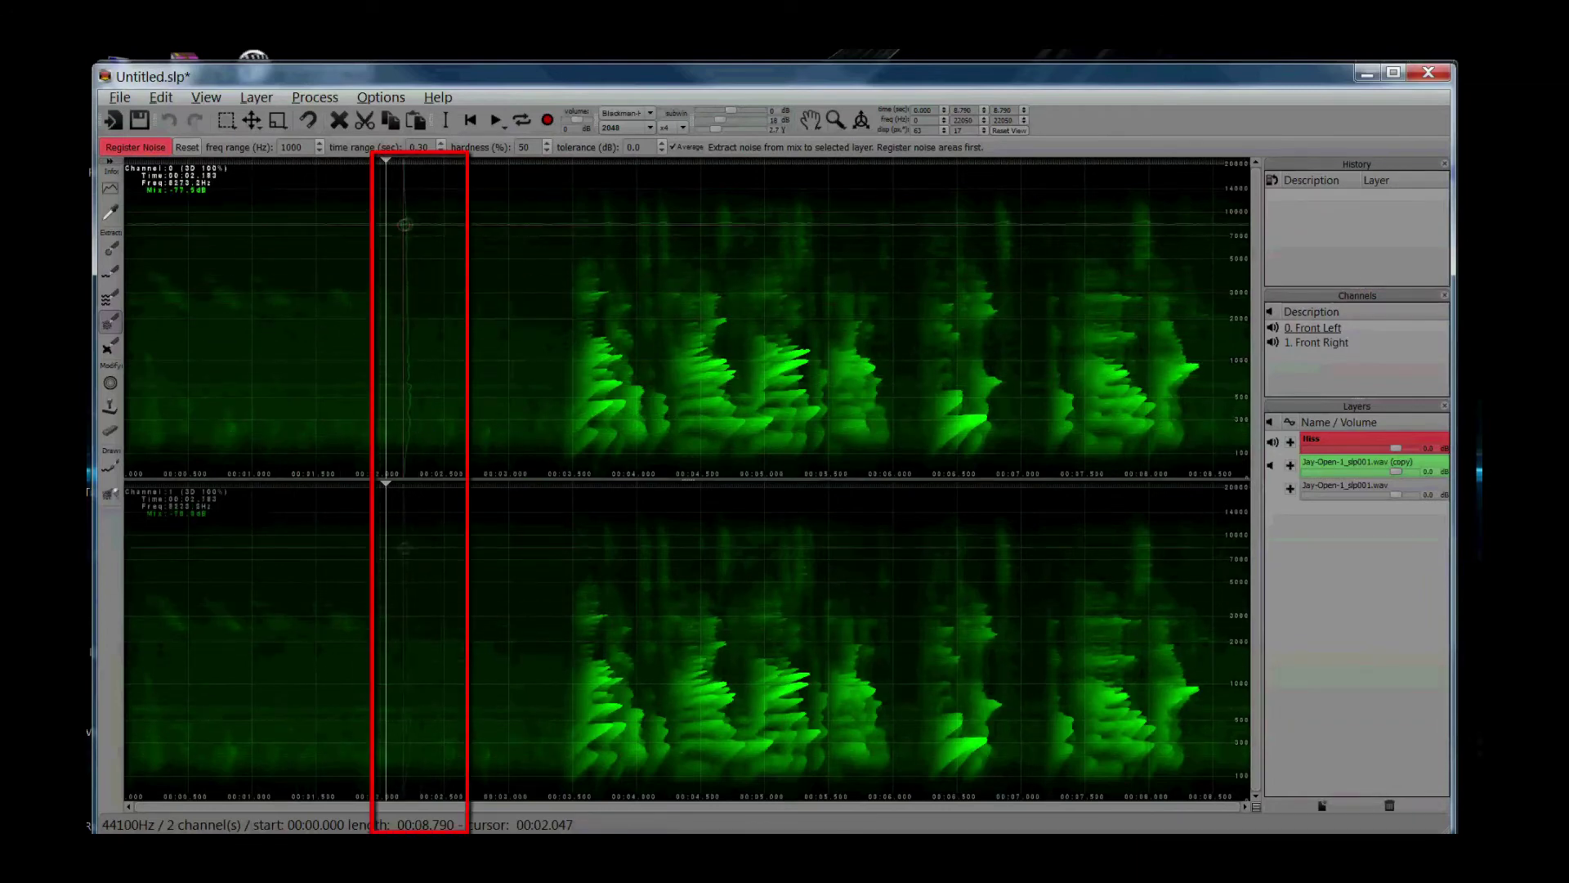
click(410, 439)
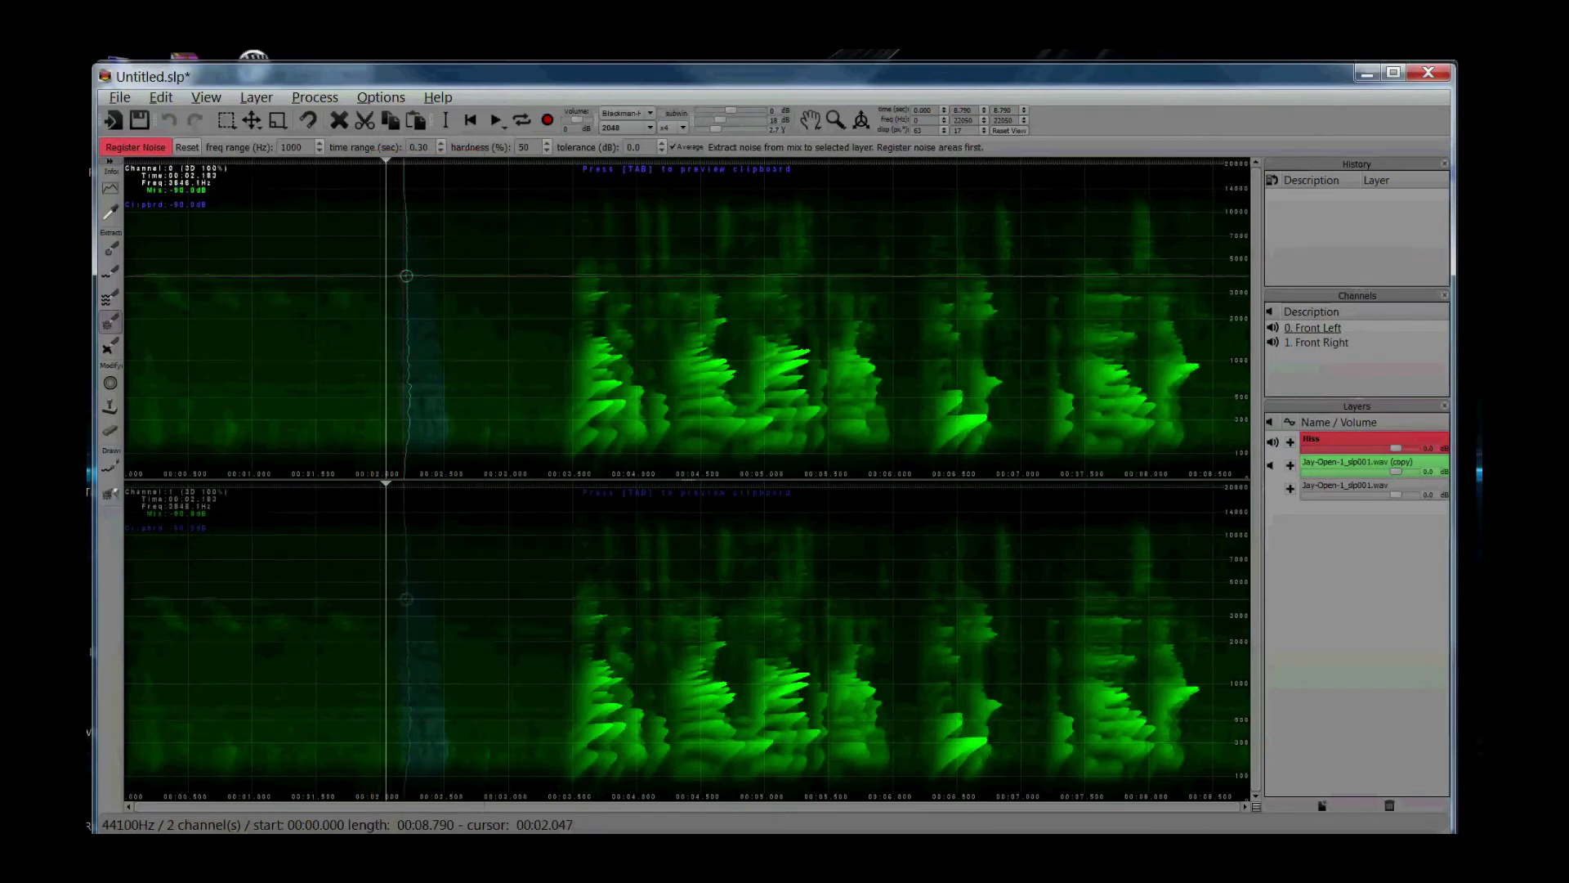
click(136, 147)
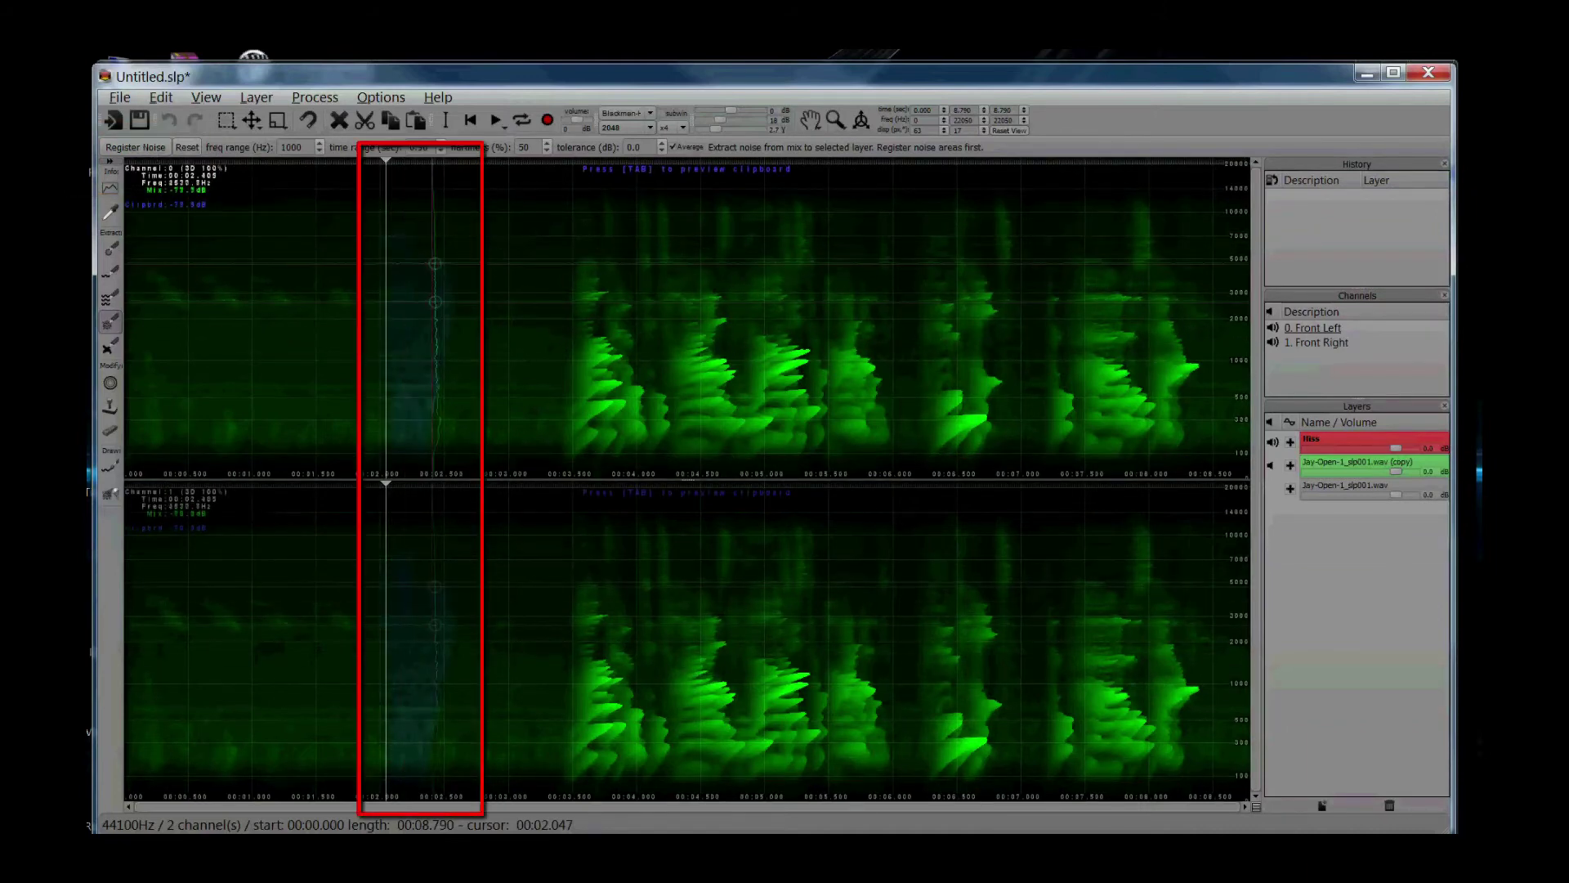
- Extract the registered noise onto the Hiss layer, first manually around 2.4 seconds and then across the whole recording
click(437, 299)
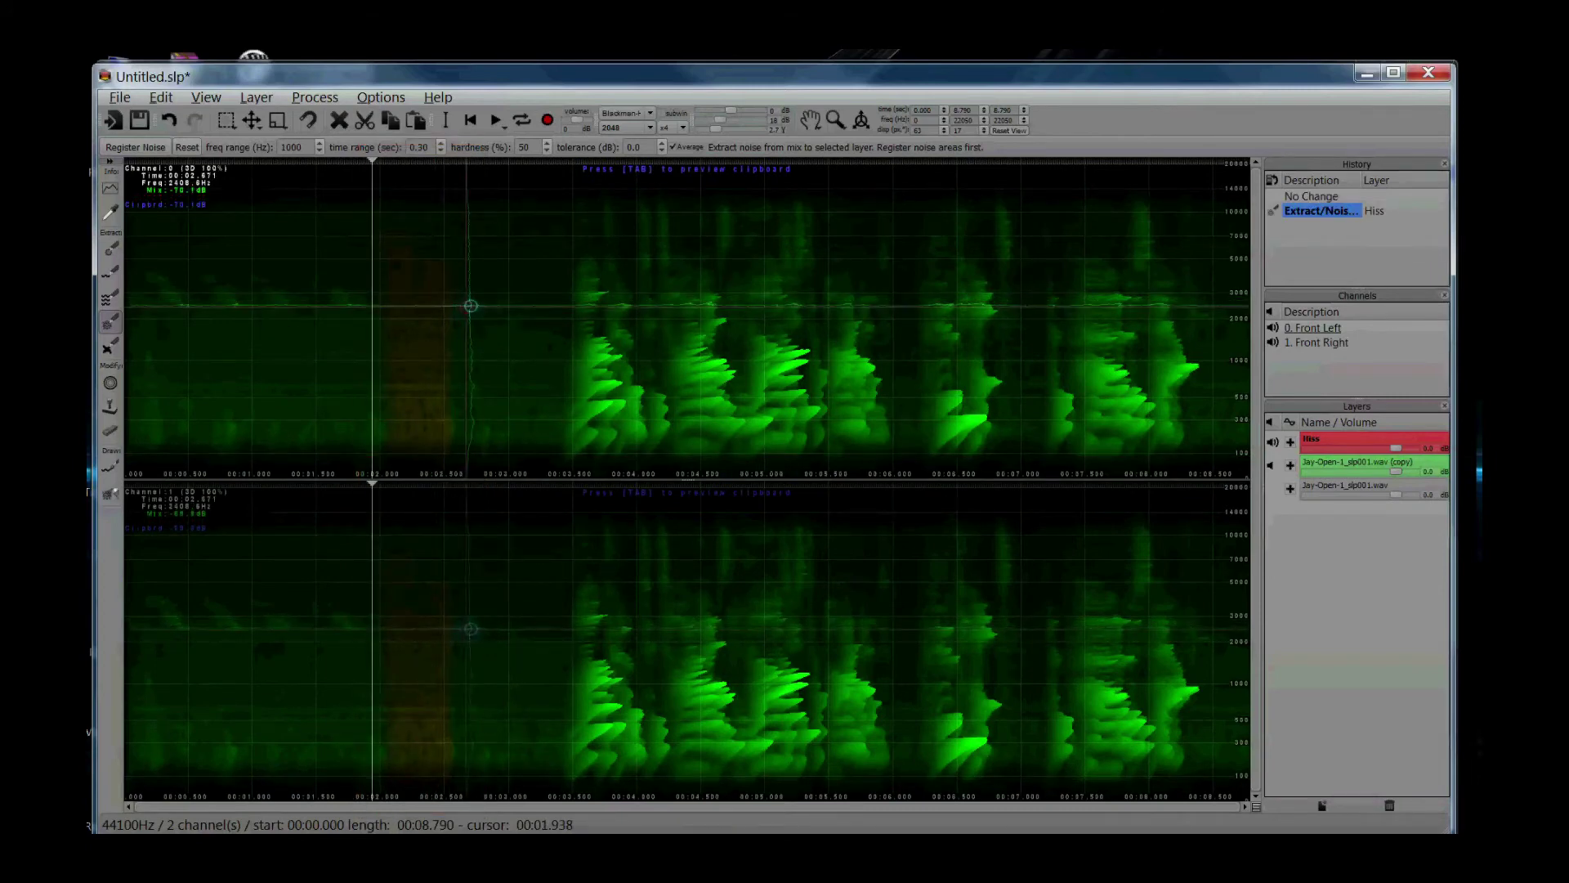
click(319, 98)
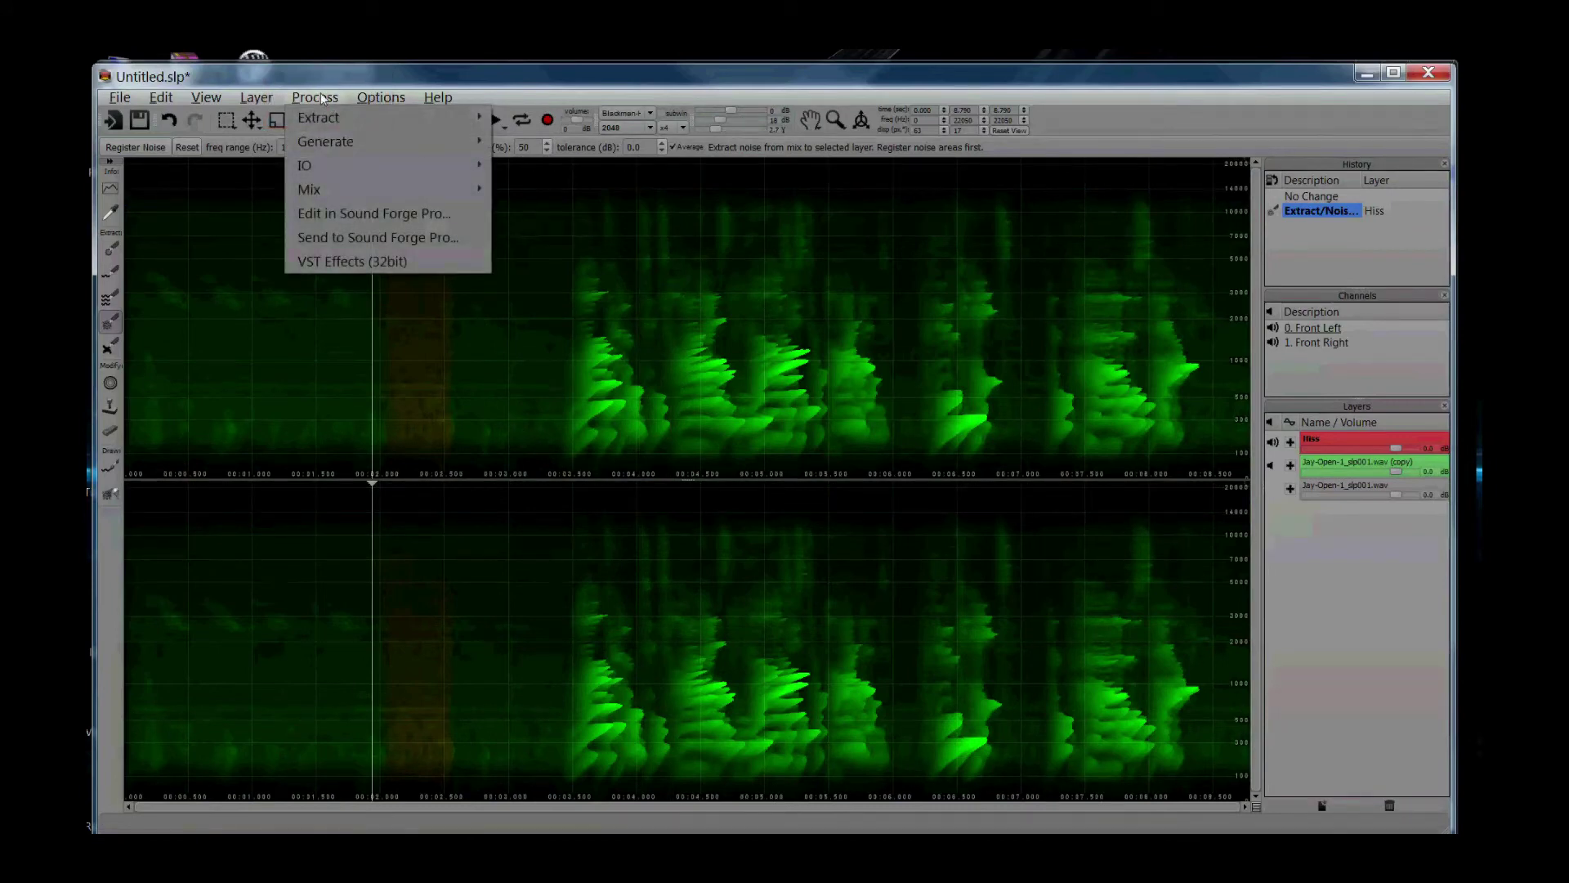
mouse_move(326, 114)
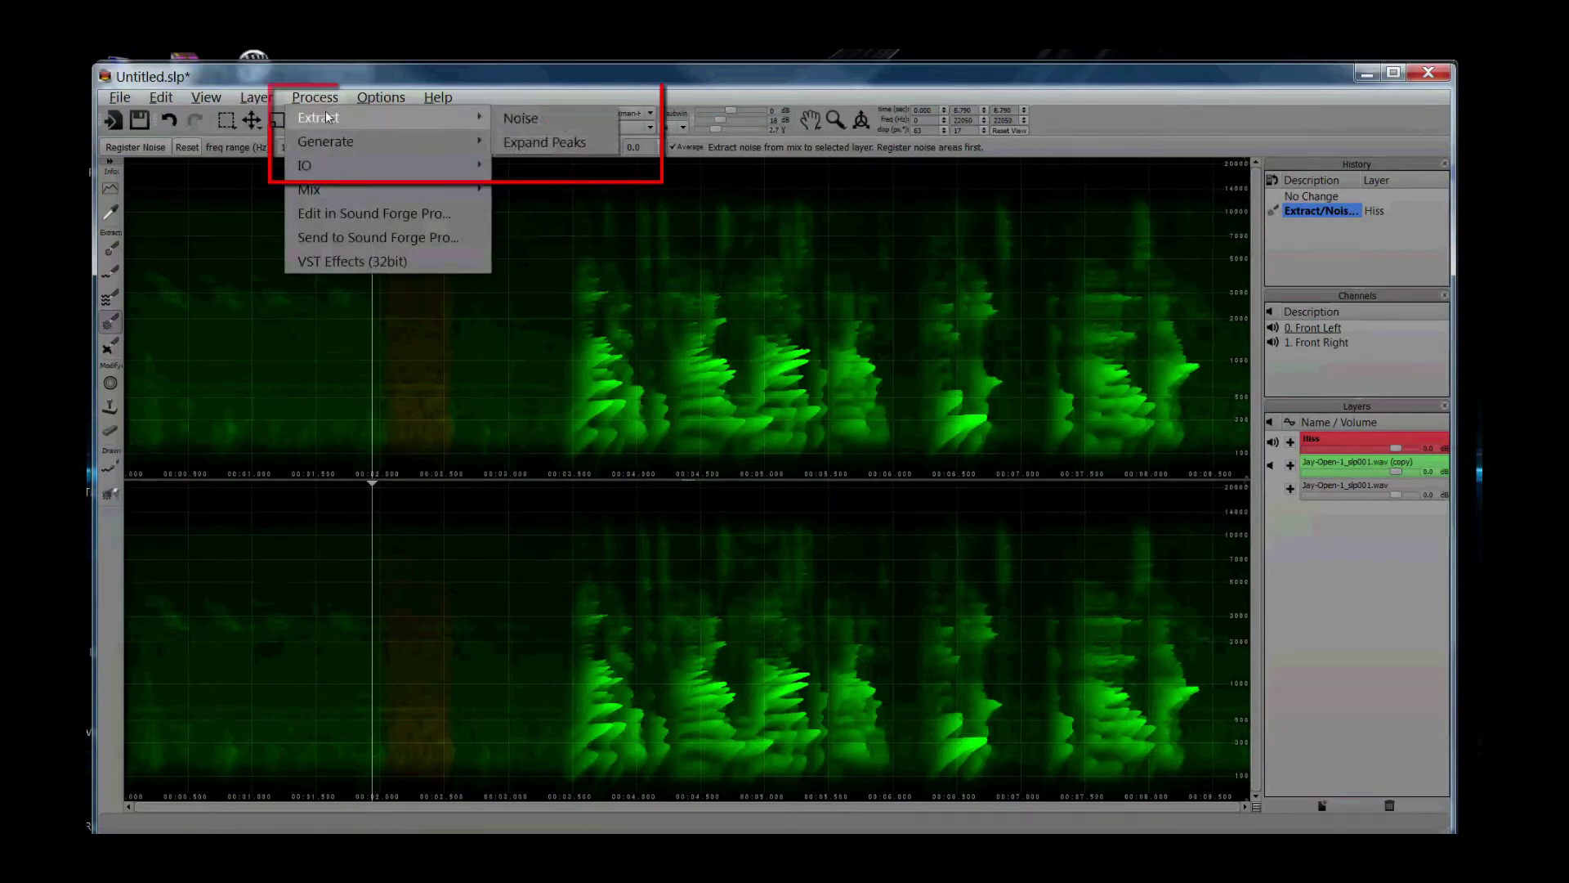
click(514, 117)
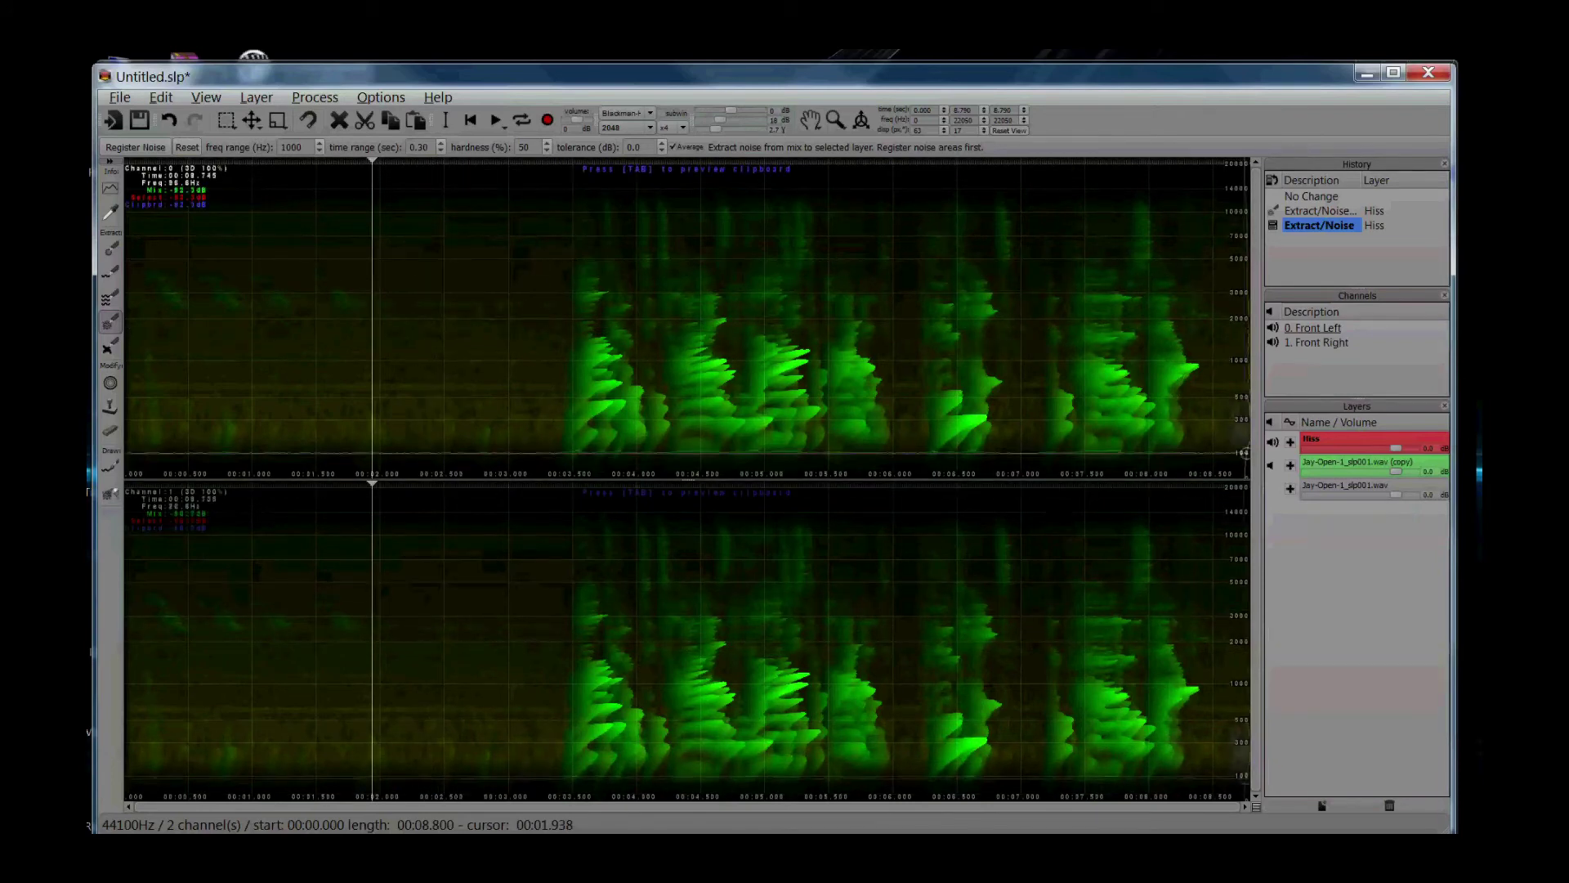
- Invert the phase of the Hiss layer, deselect the layers and play the mix from the start
click(1272, 466)
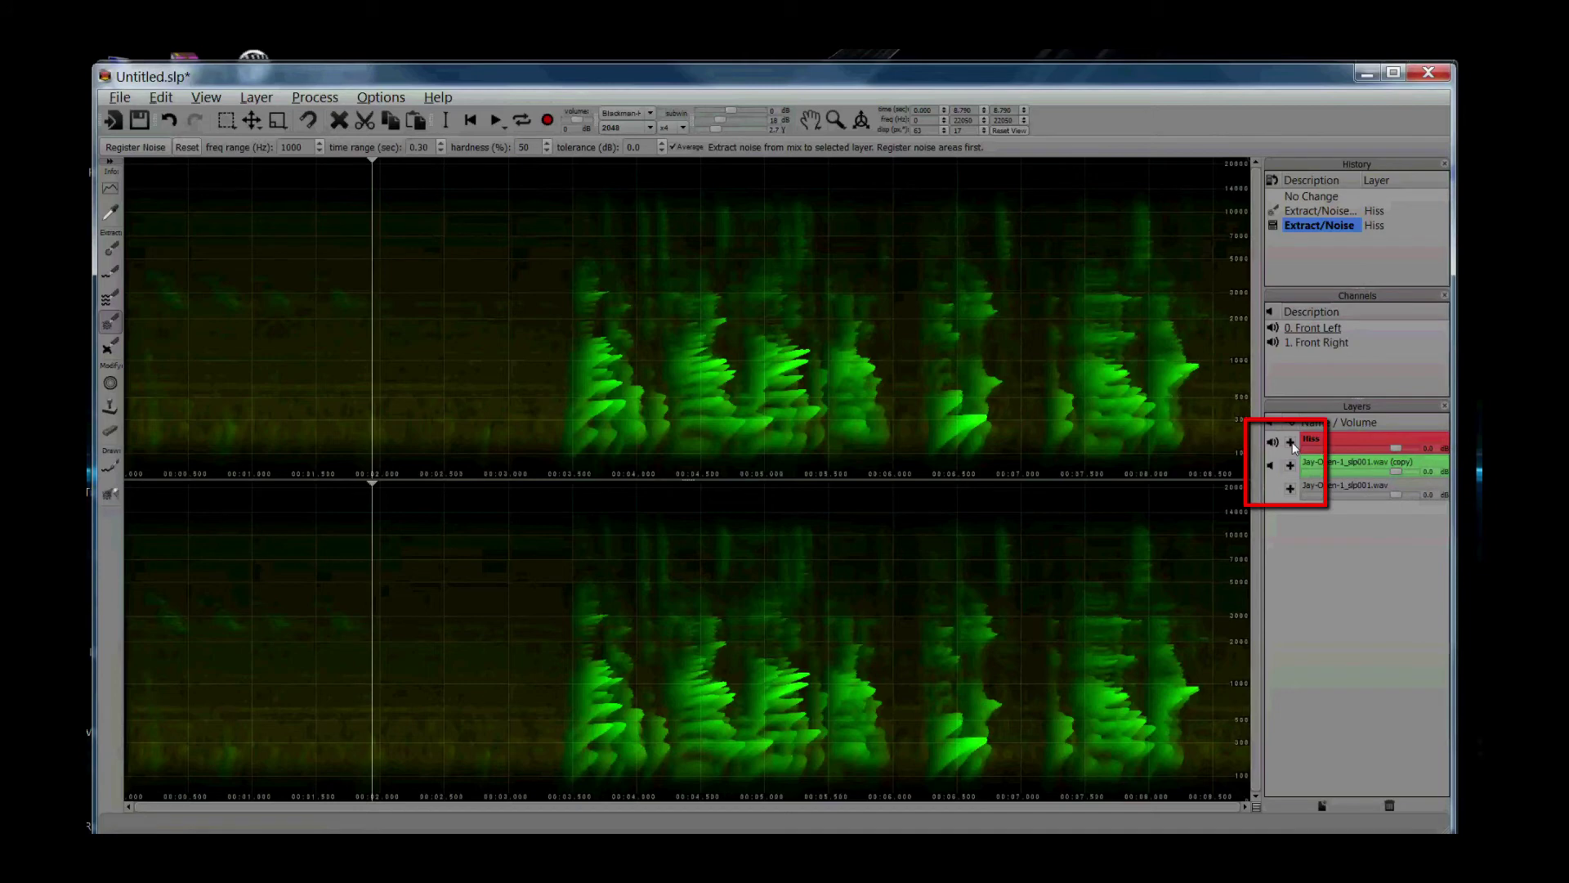
click(1292, 442)
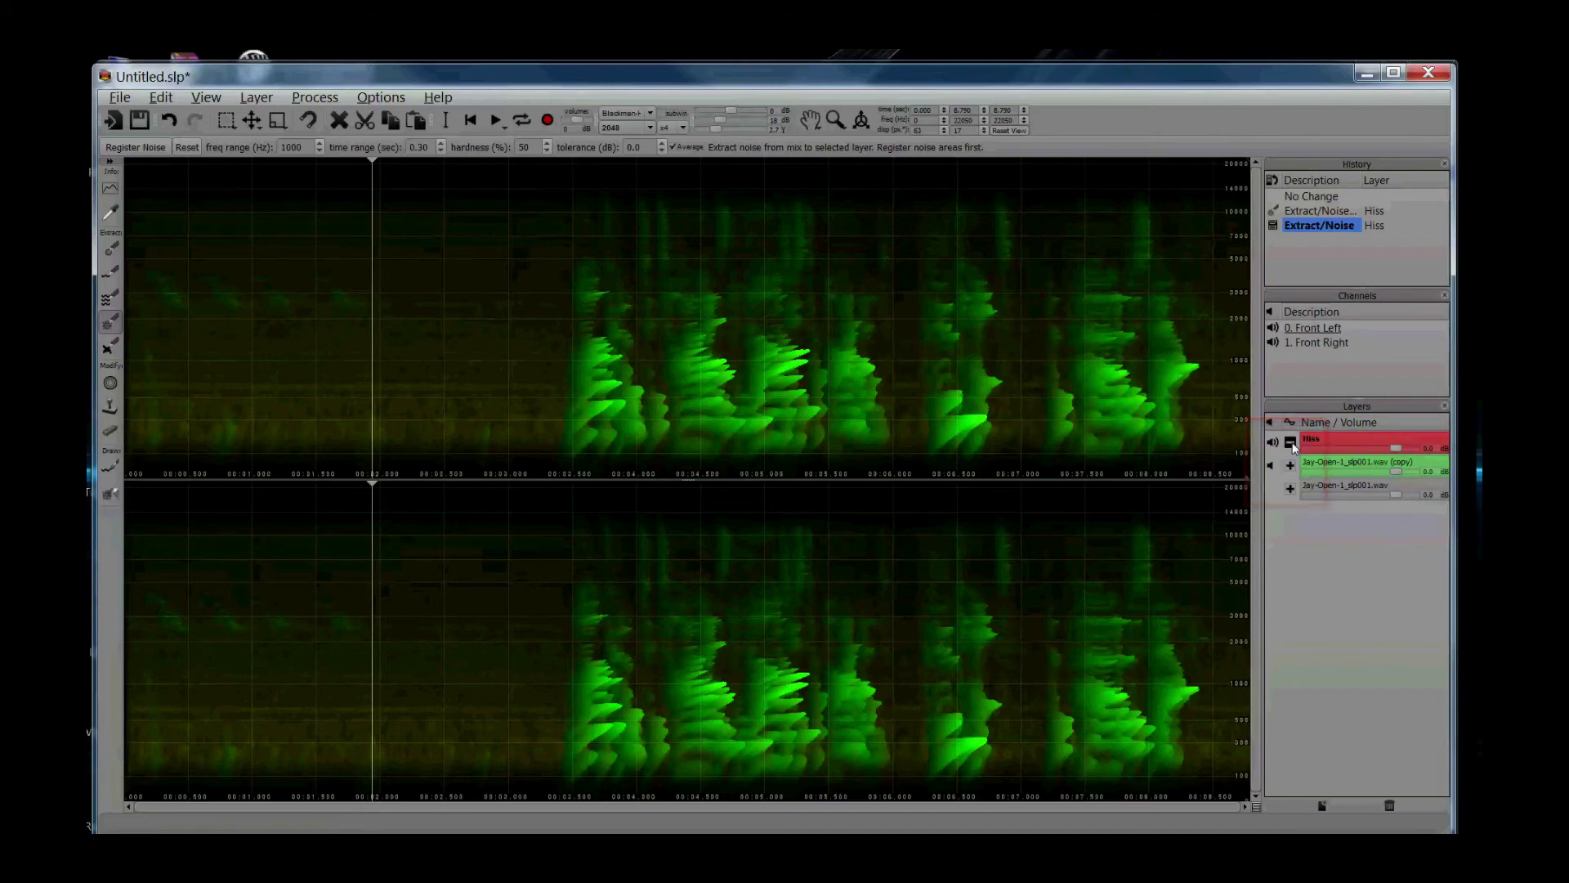
click(1331, 538)
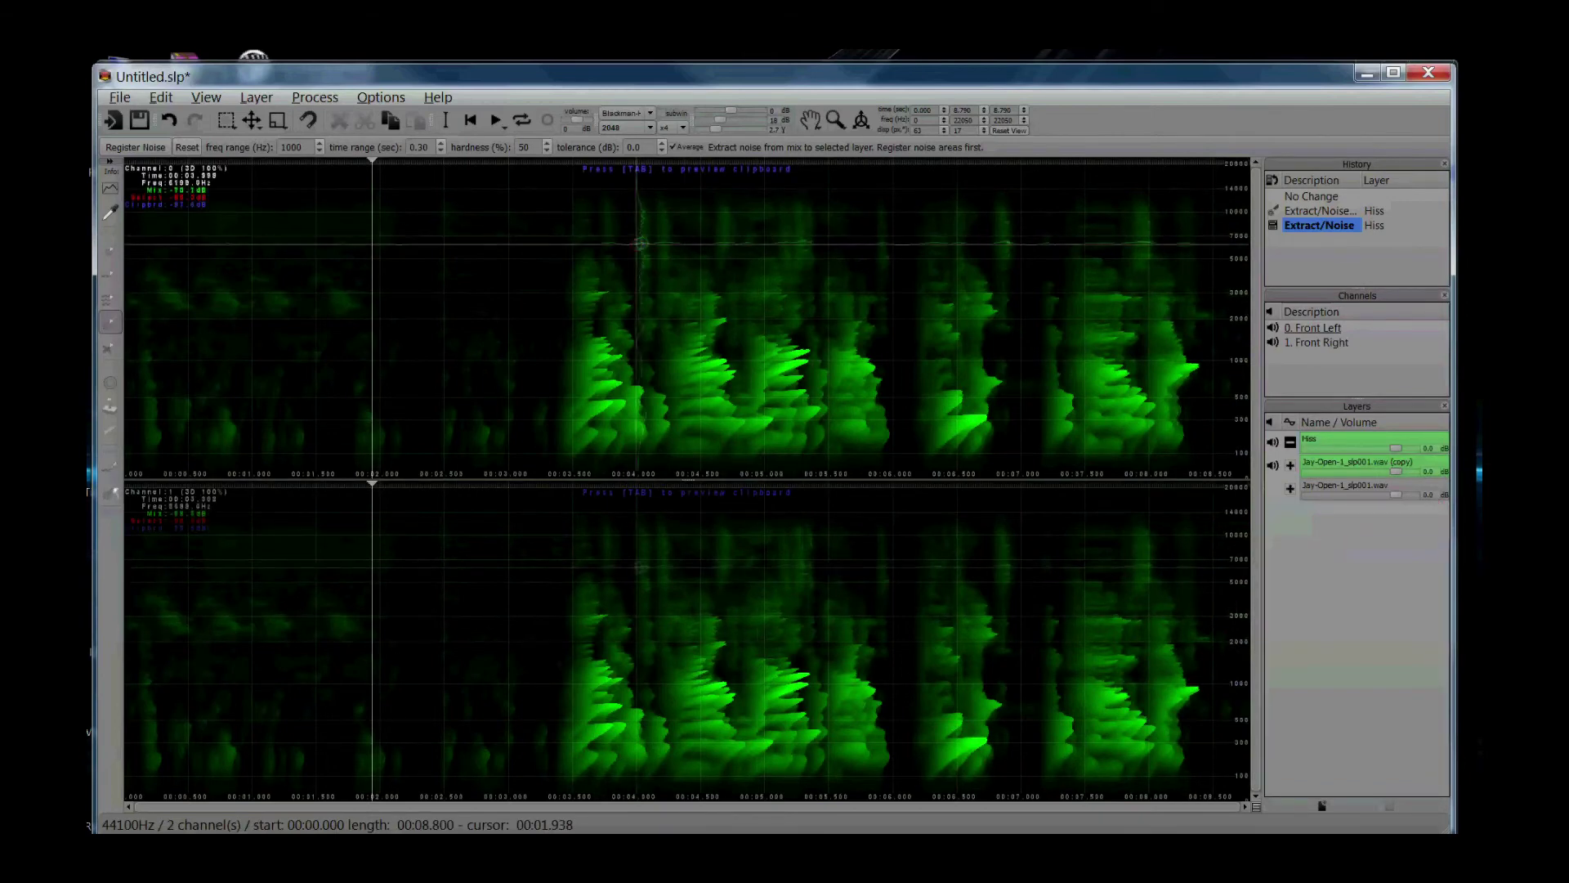
click(470, 121)
click(497, 121)
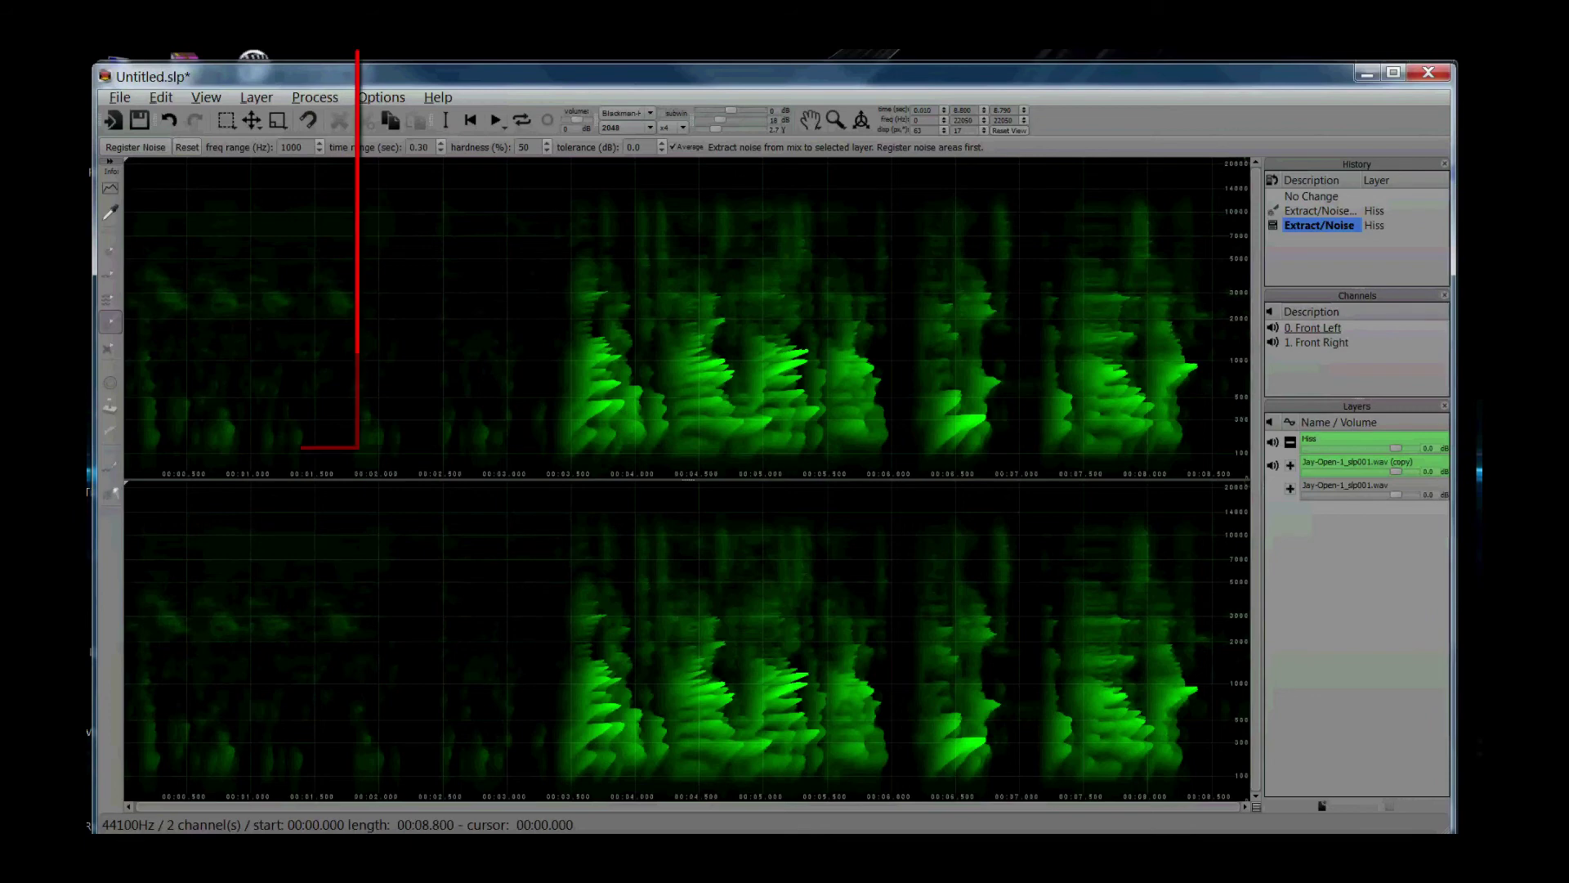
- Save the project under the name Hiss
click(119, 101)
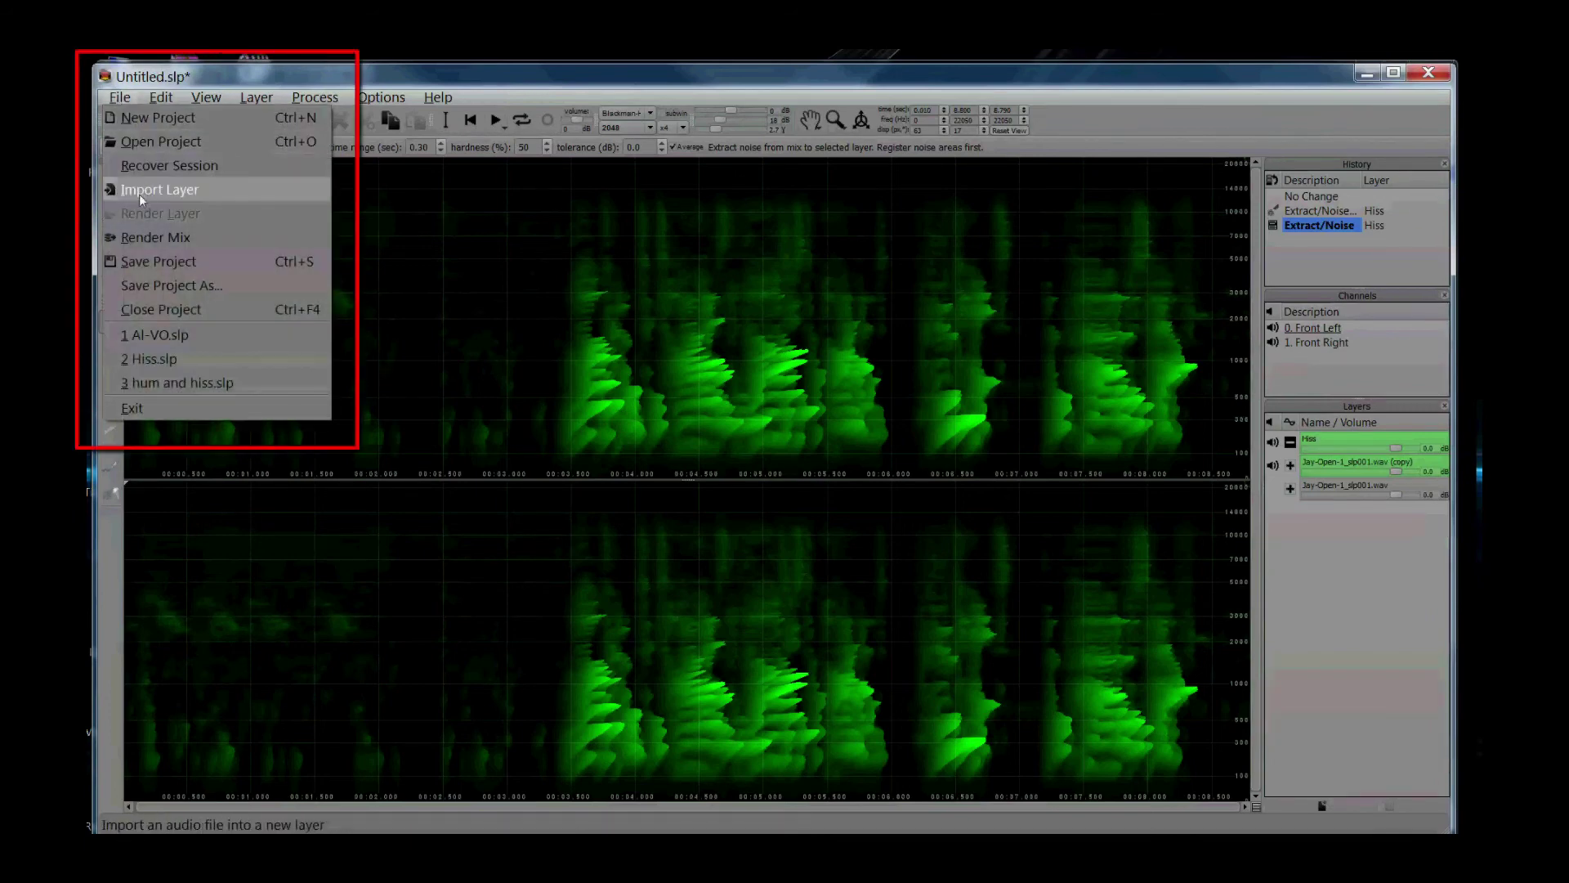
click(151, 291)
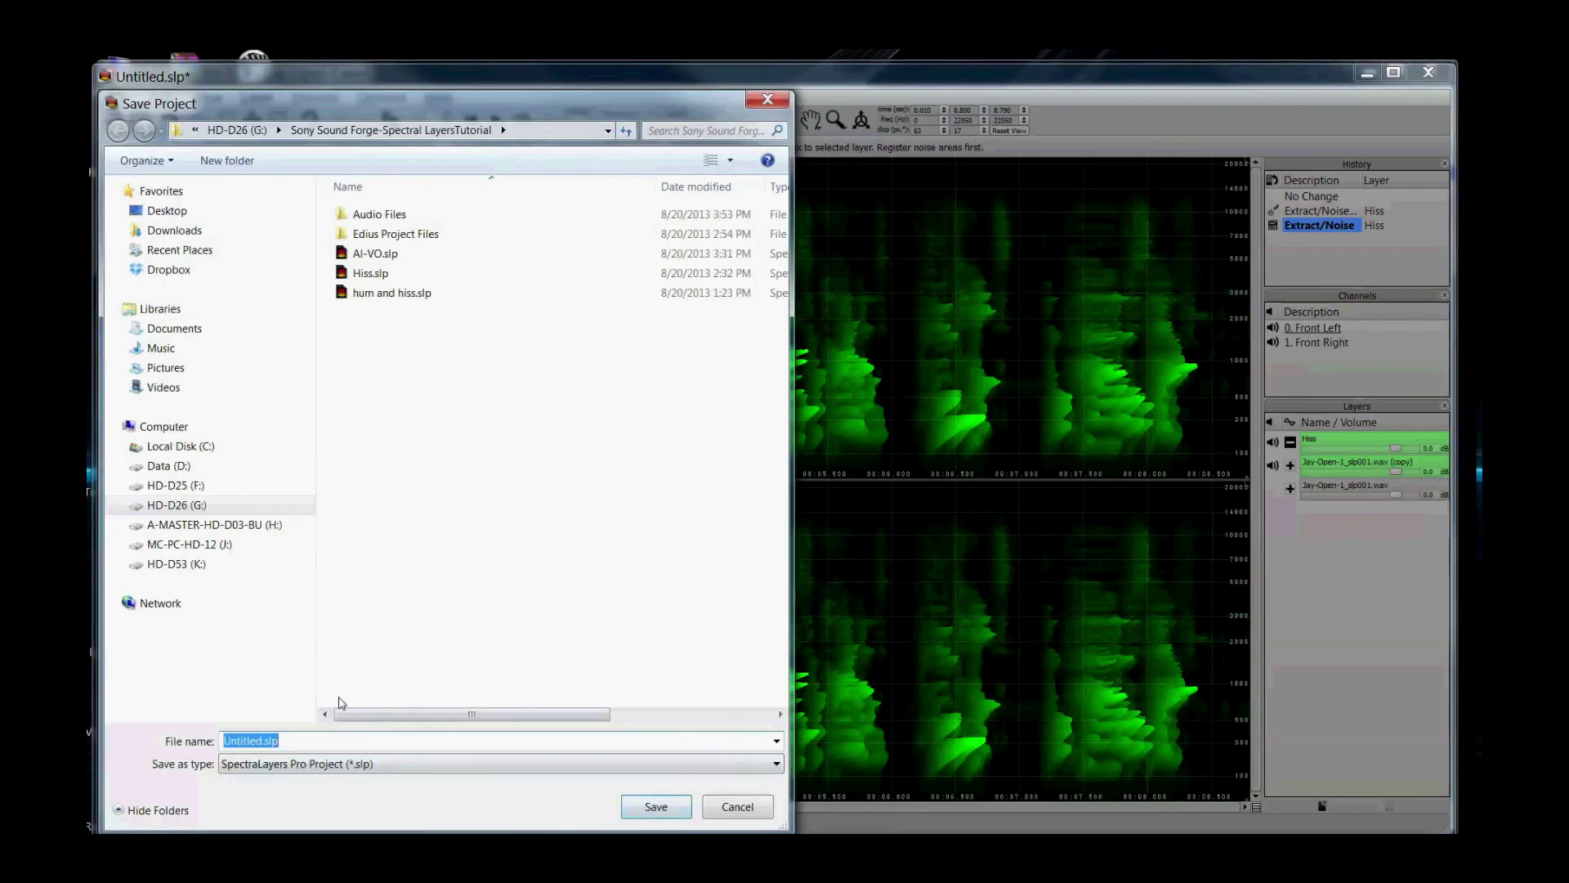
drag(262, 741, 194, 738)
text(Hiss)
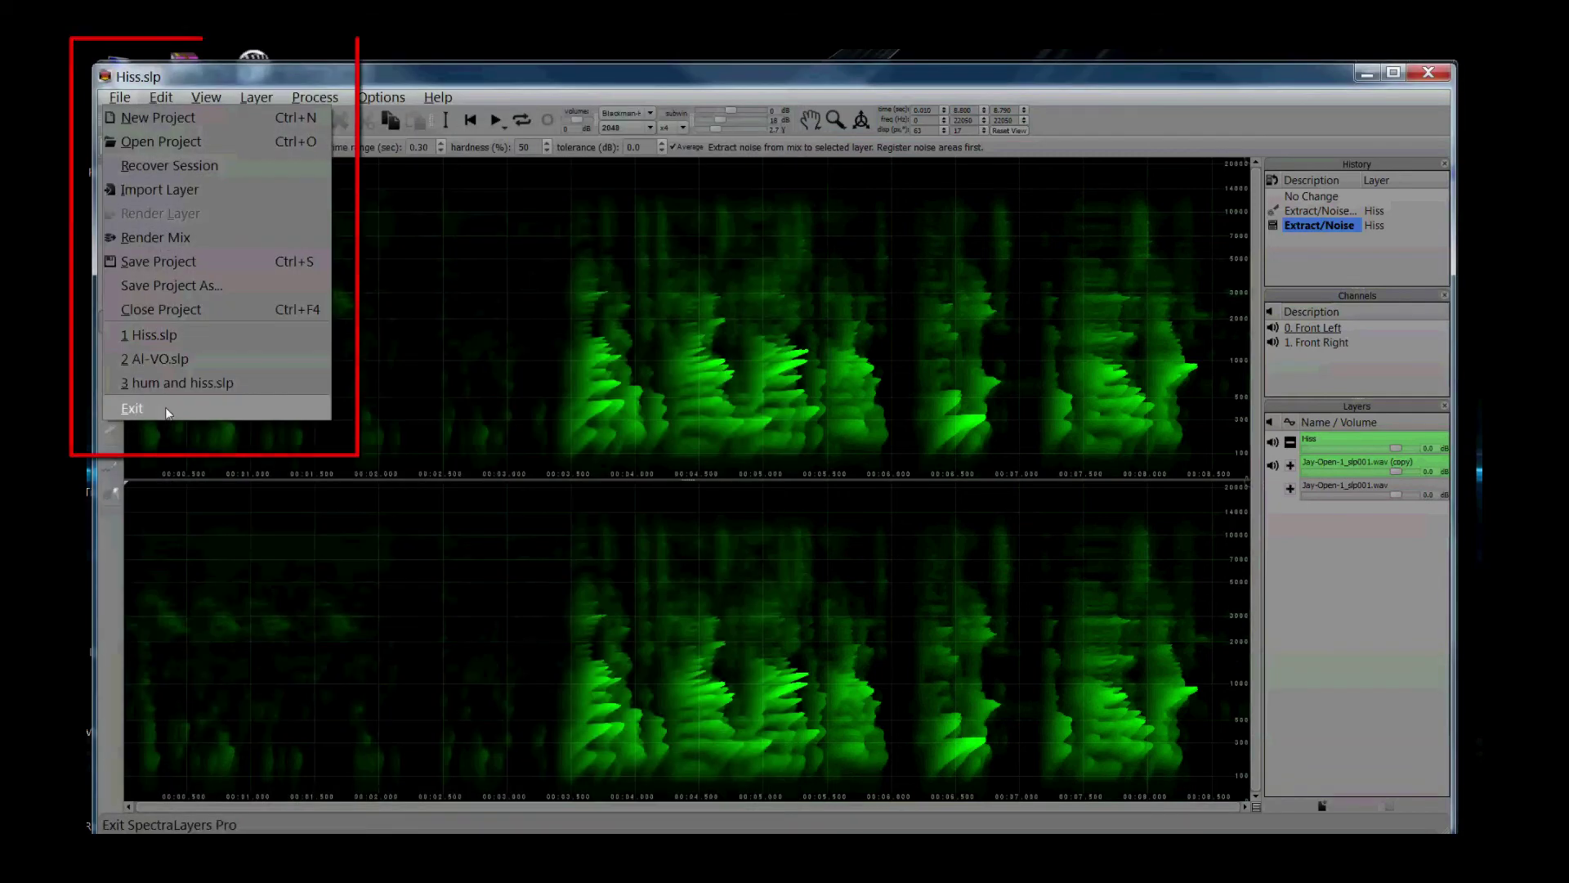
- Exit SpectraLayers Pro, exporting the mix back to Sound Forge Pro, and play the cleaned recording there
click(166, 410)
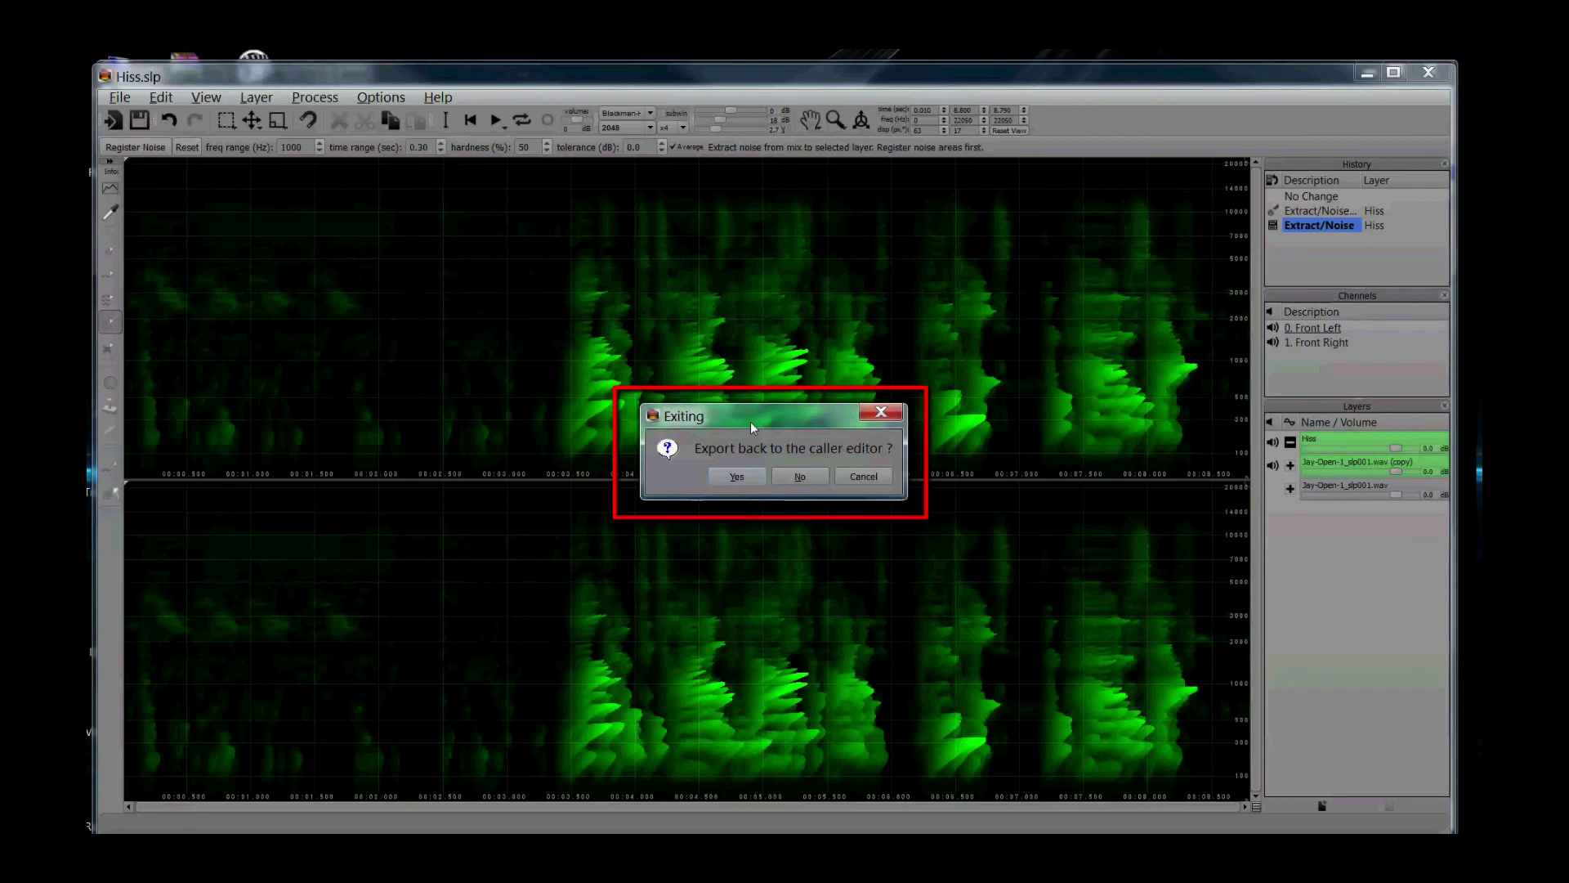
click(738, 475)
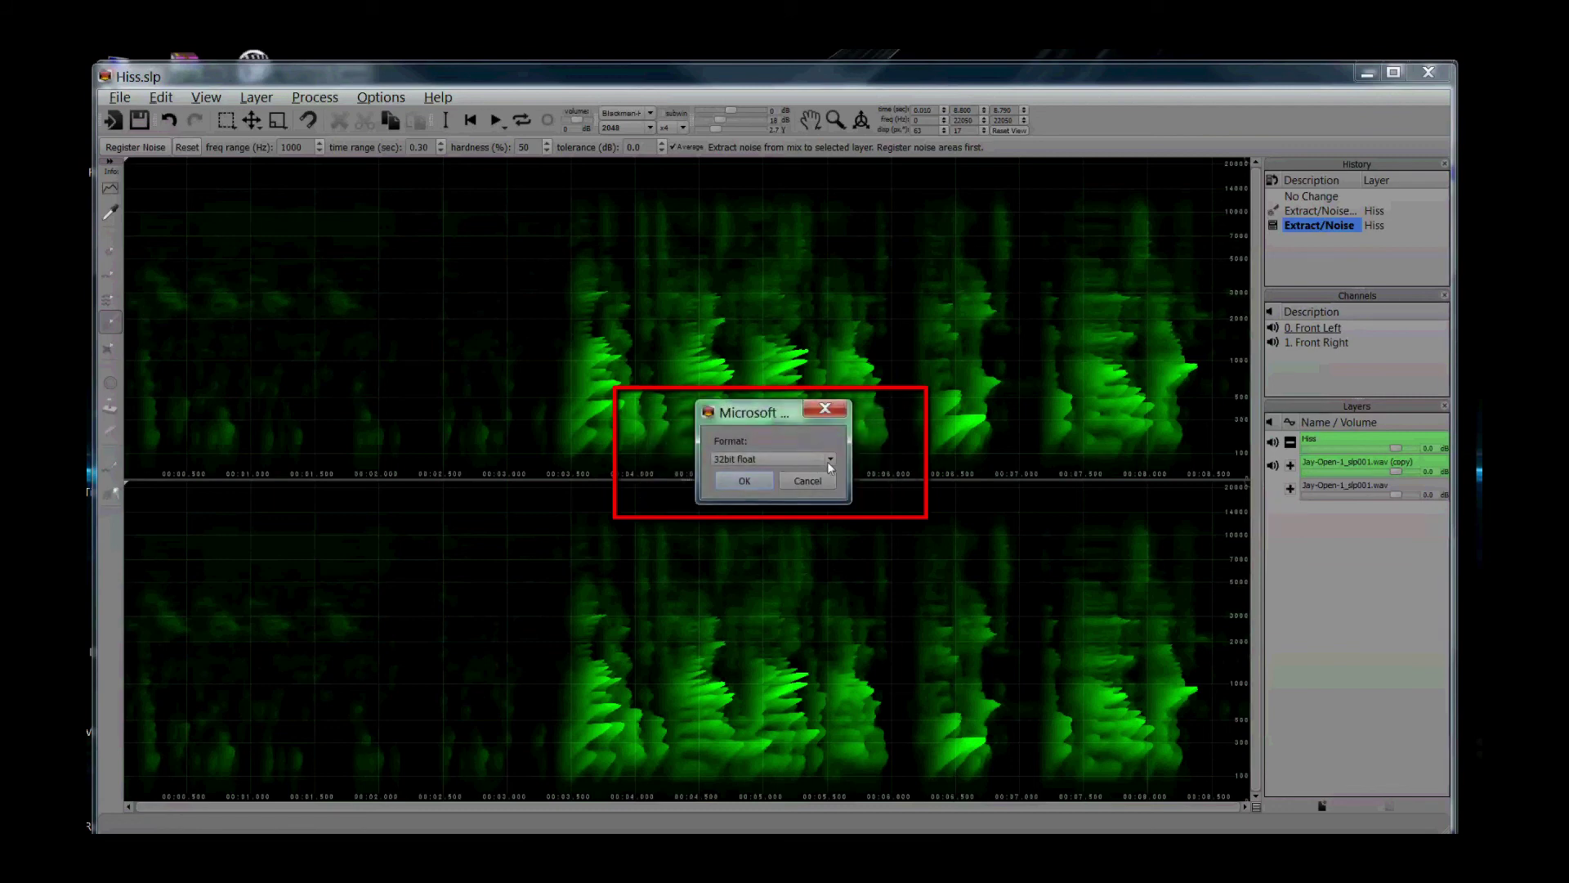
click(830, 460)
click(744, 482)
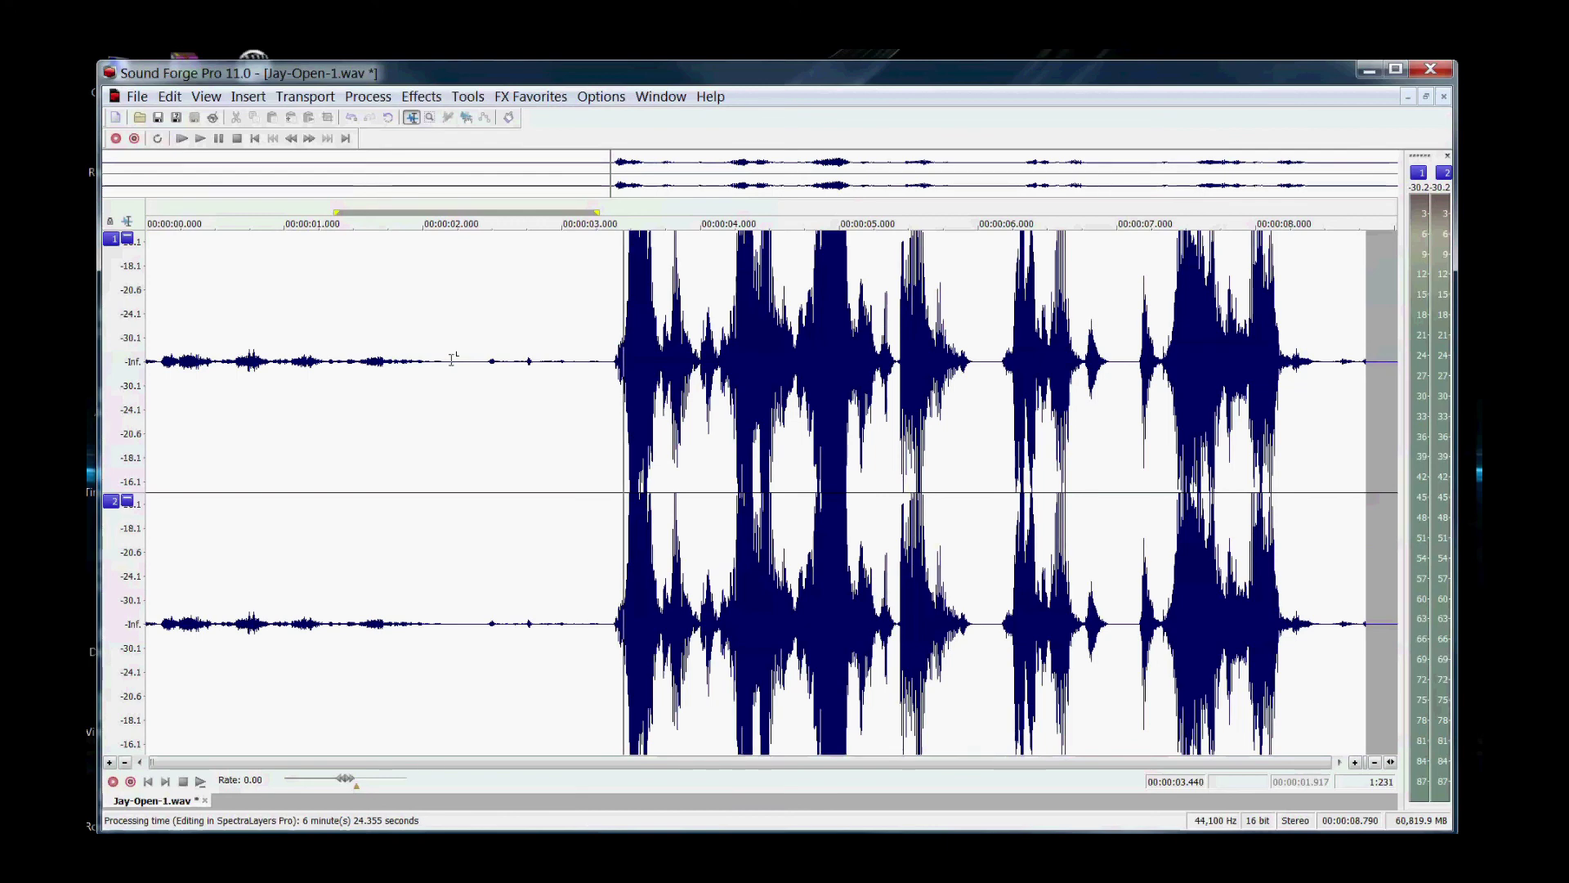
click(181, 139)
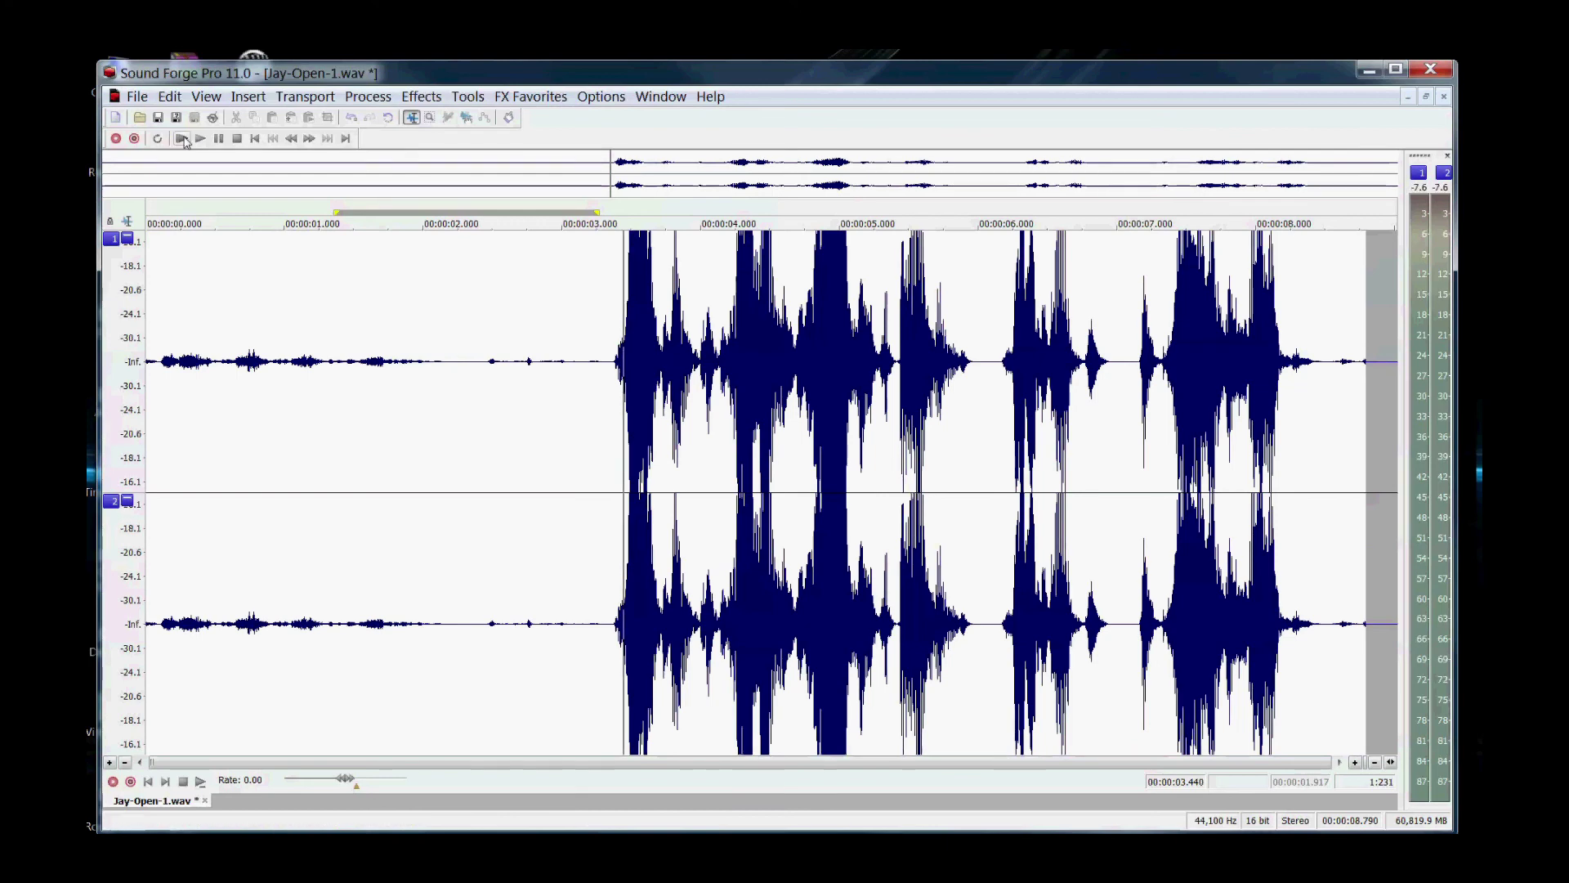